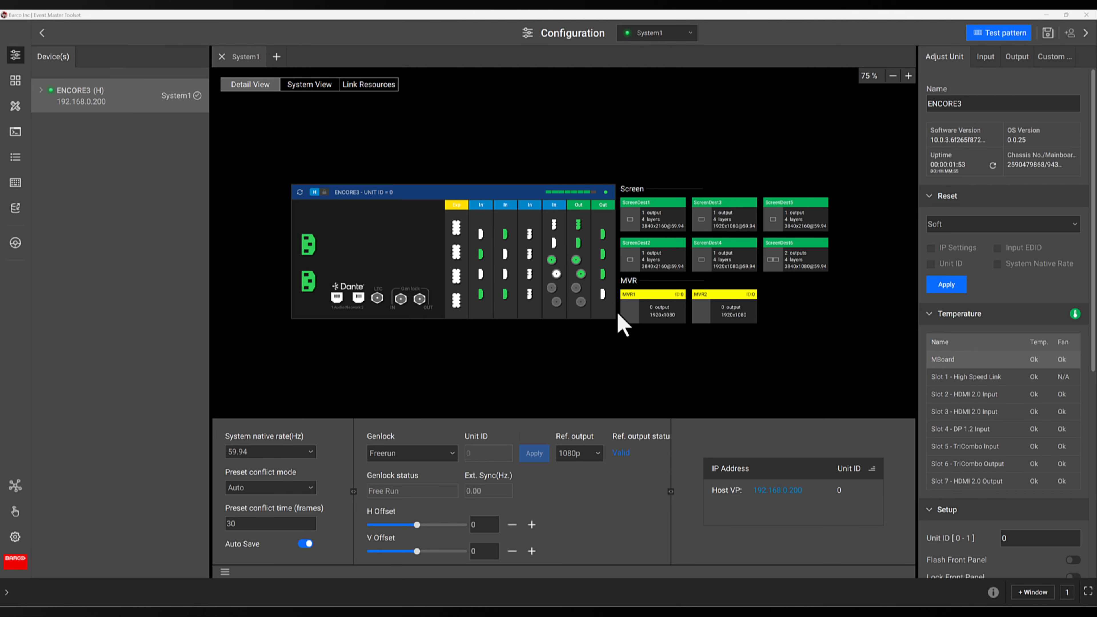
- Assign an HDMI output connector to MVR1's output and apply the changes
double_click(631, 314)
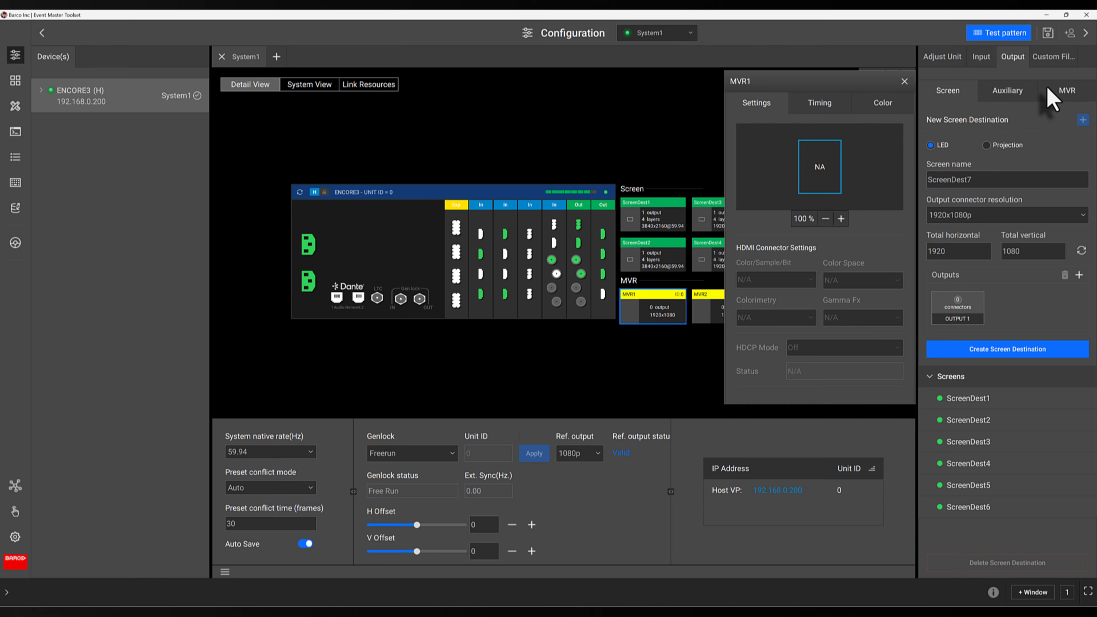
click(1056, 93)
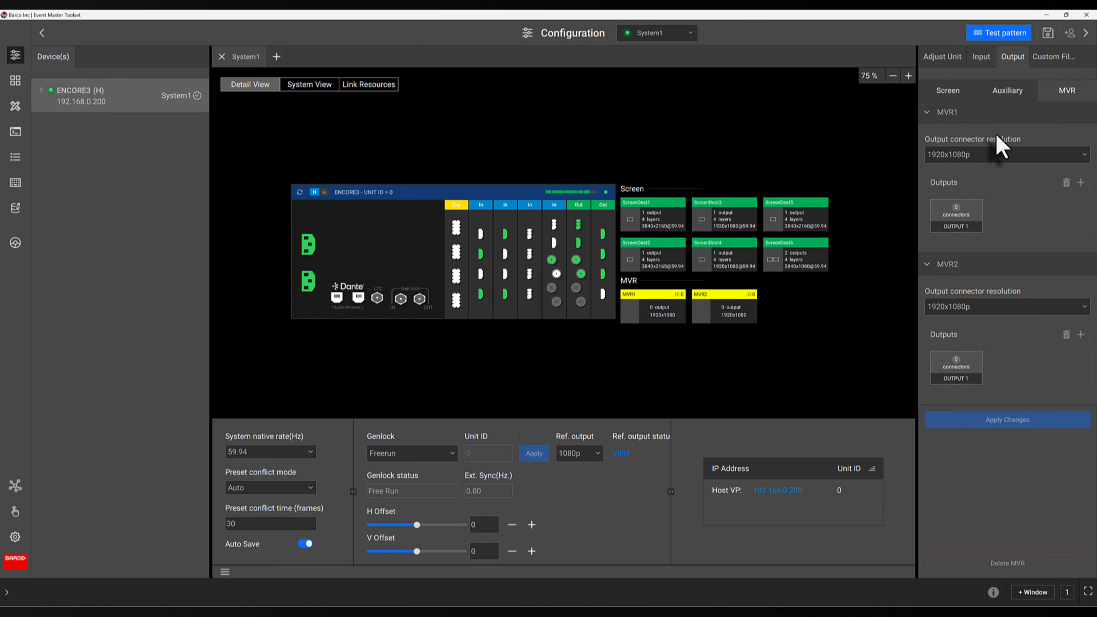
click(959, 215)
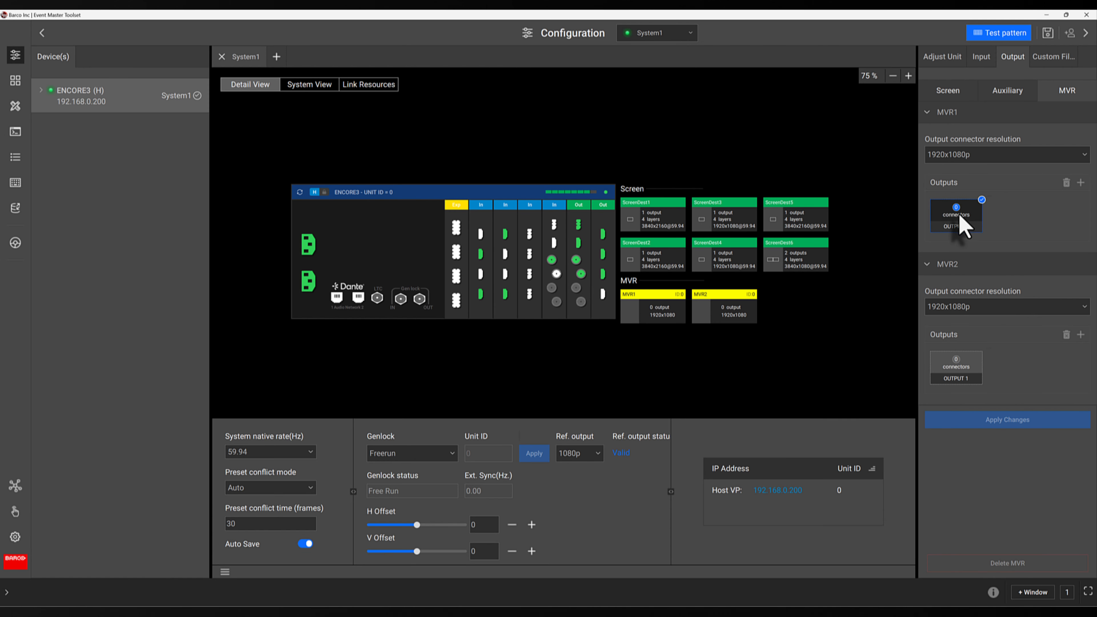
click(603, 296)
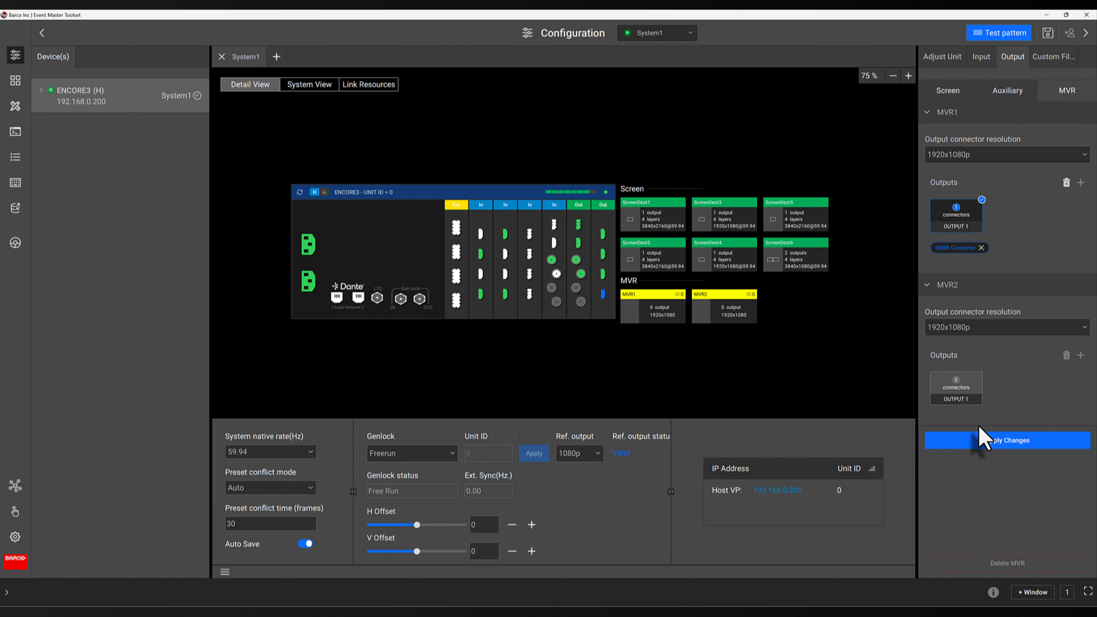
click(980, 445)
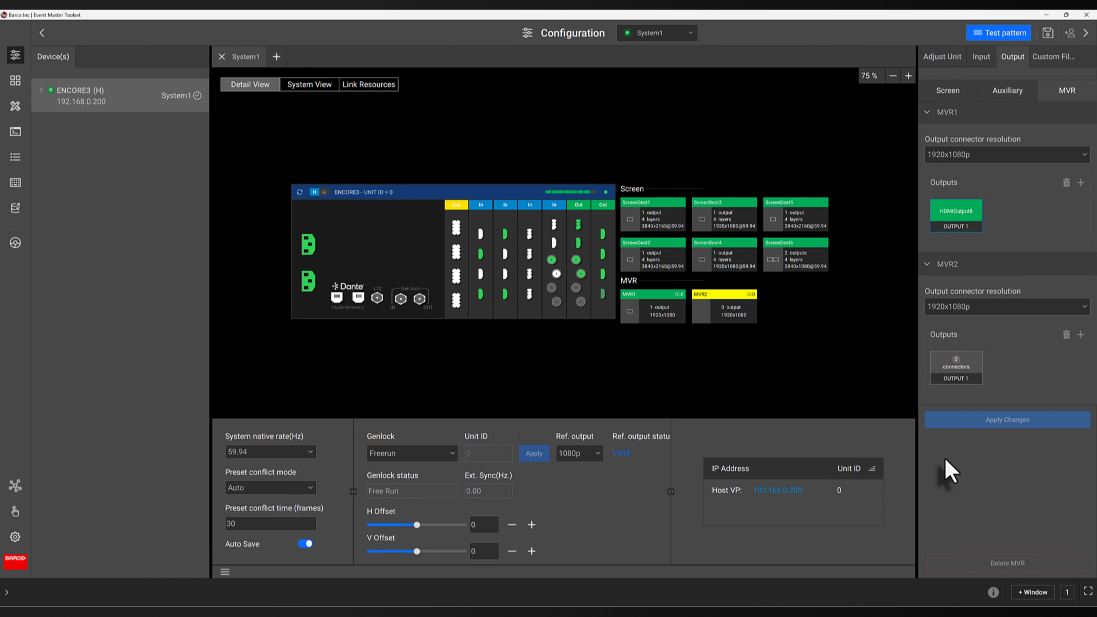
- In the MVR workspace, switch both MVR1 and MVR2 to Layout2
click(17, 82)
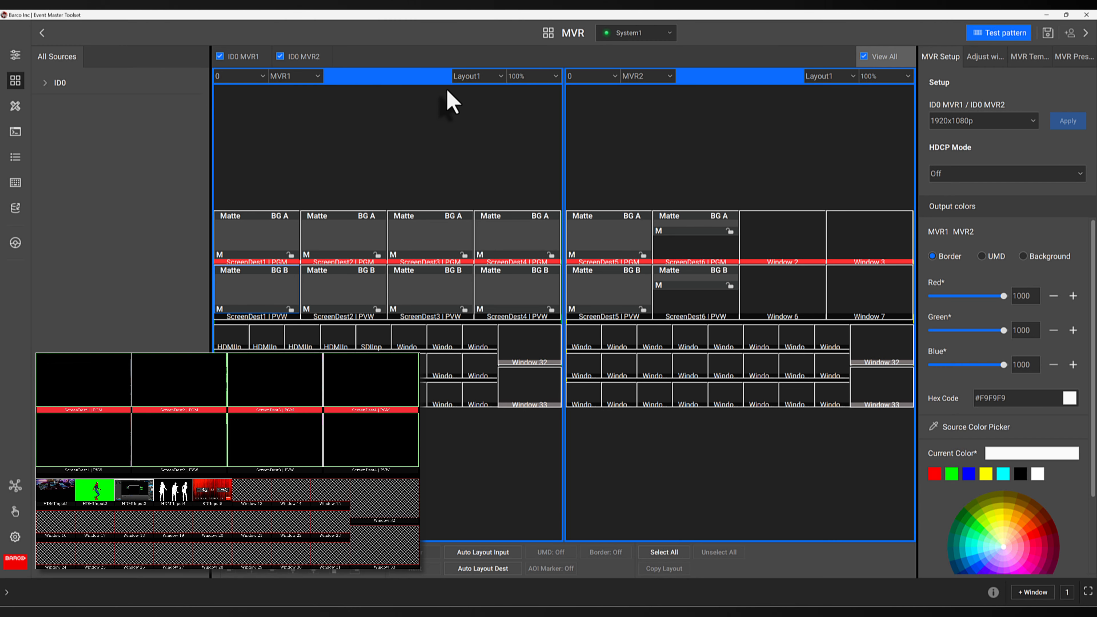
click(466, 78)
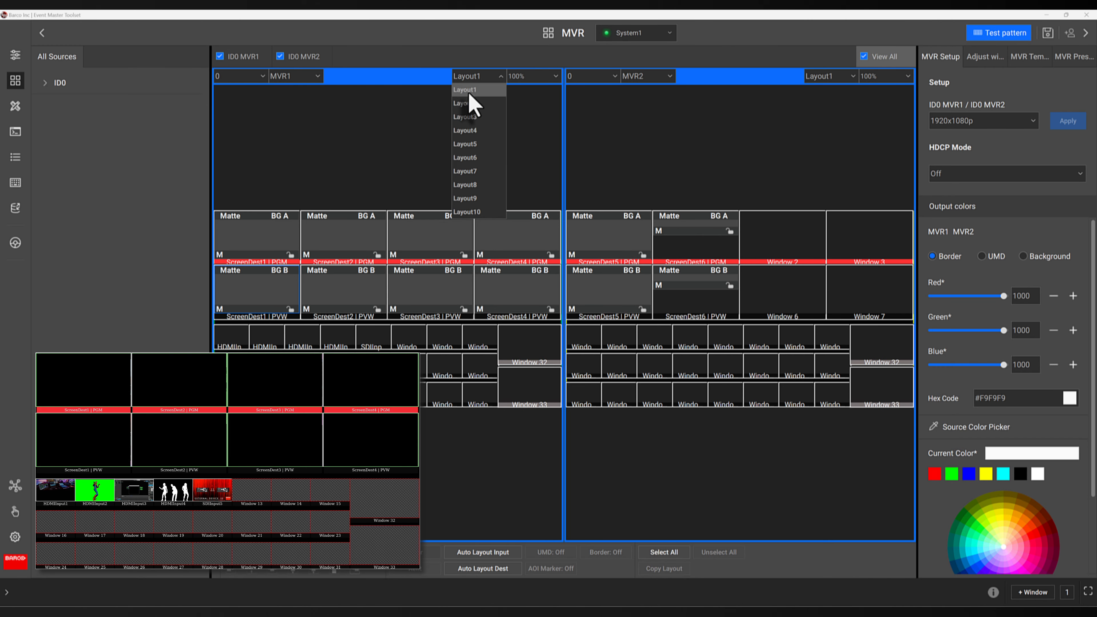
click(471, 110)
click(823, 78)
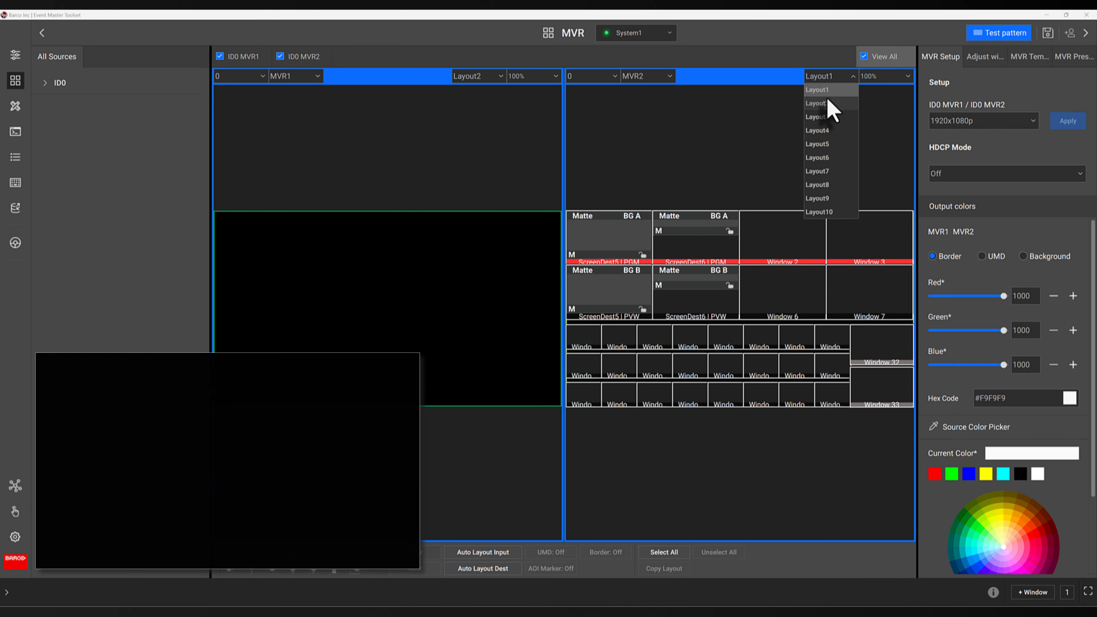
click(824, 109)
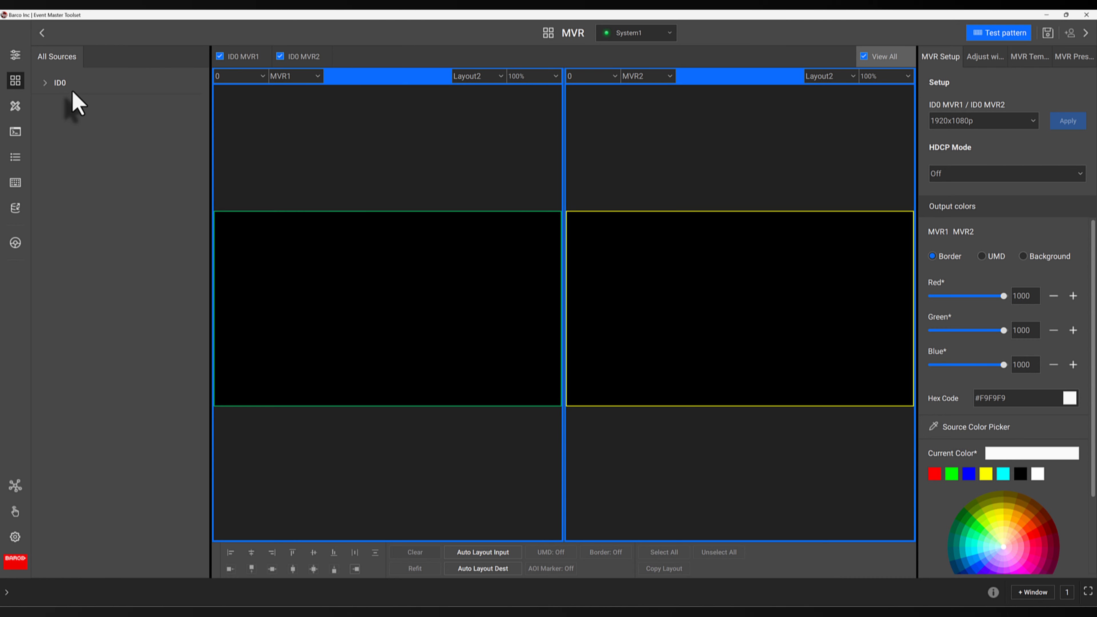
- Expand the ID0 source list and toggle the MVR1, MVR2 and View All display options
click(44, 83)
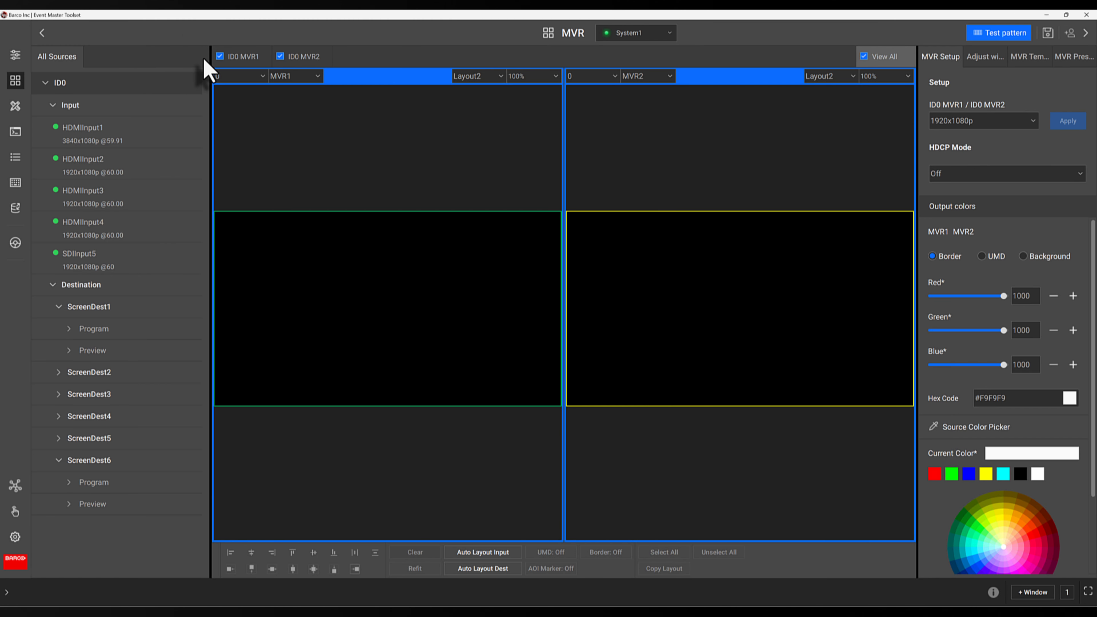
click(220, 57)
click(220, 57)
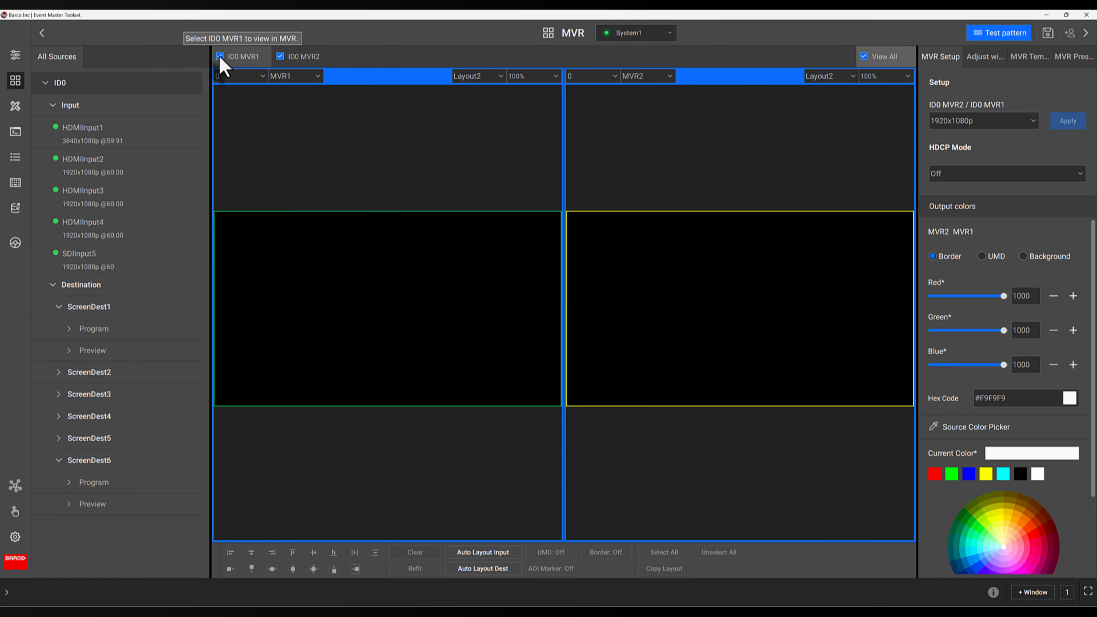
click(284, 57)
click(284, 57)
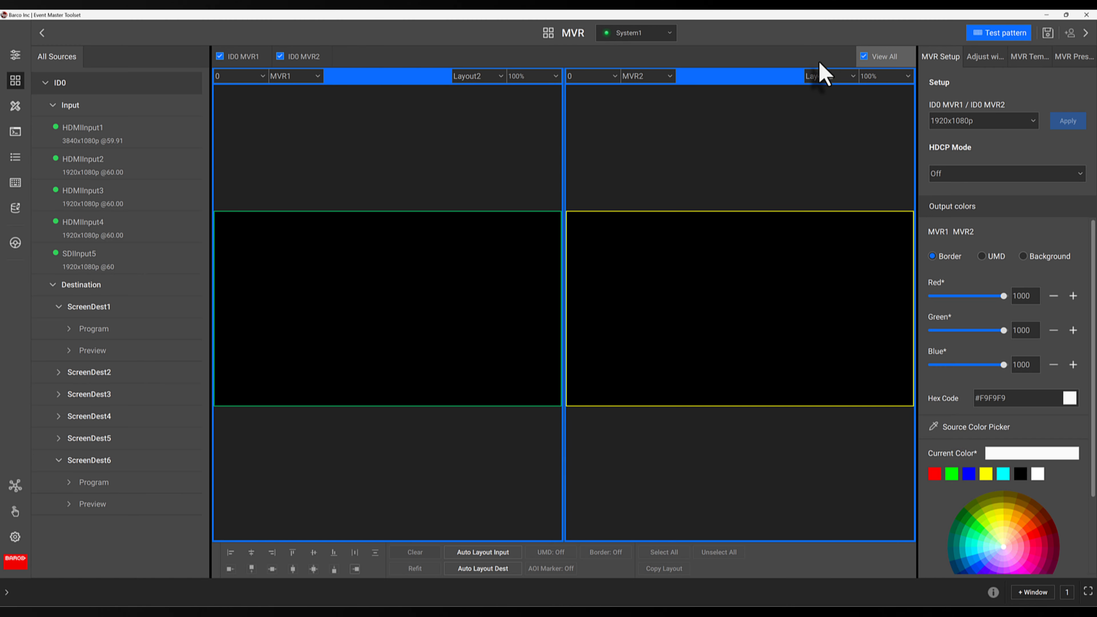
click(326, 59)
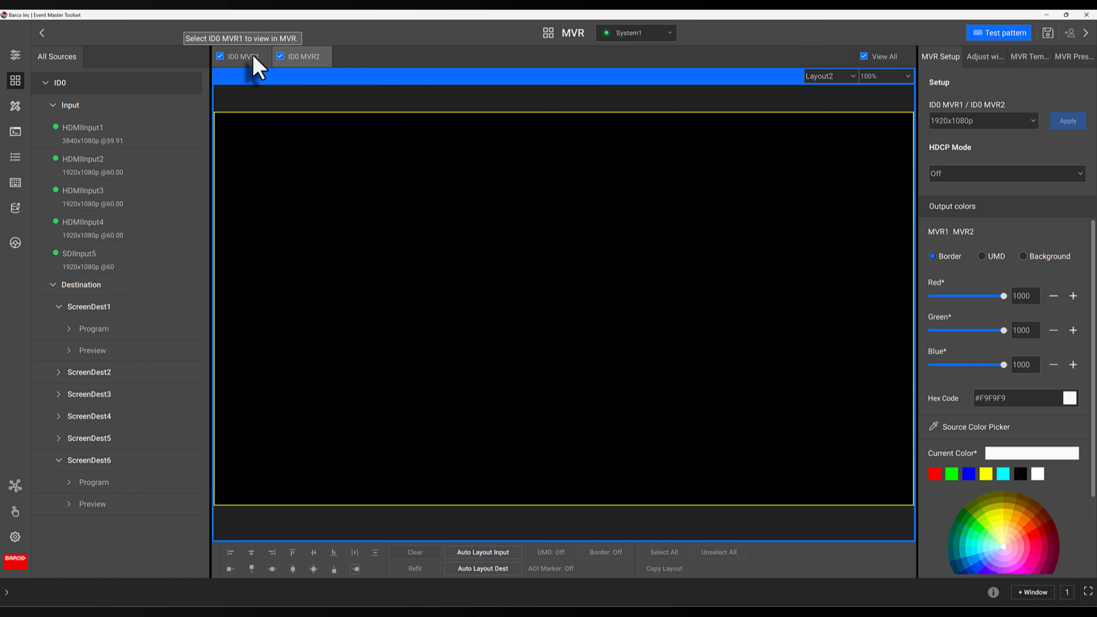
click(890, 60)
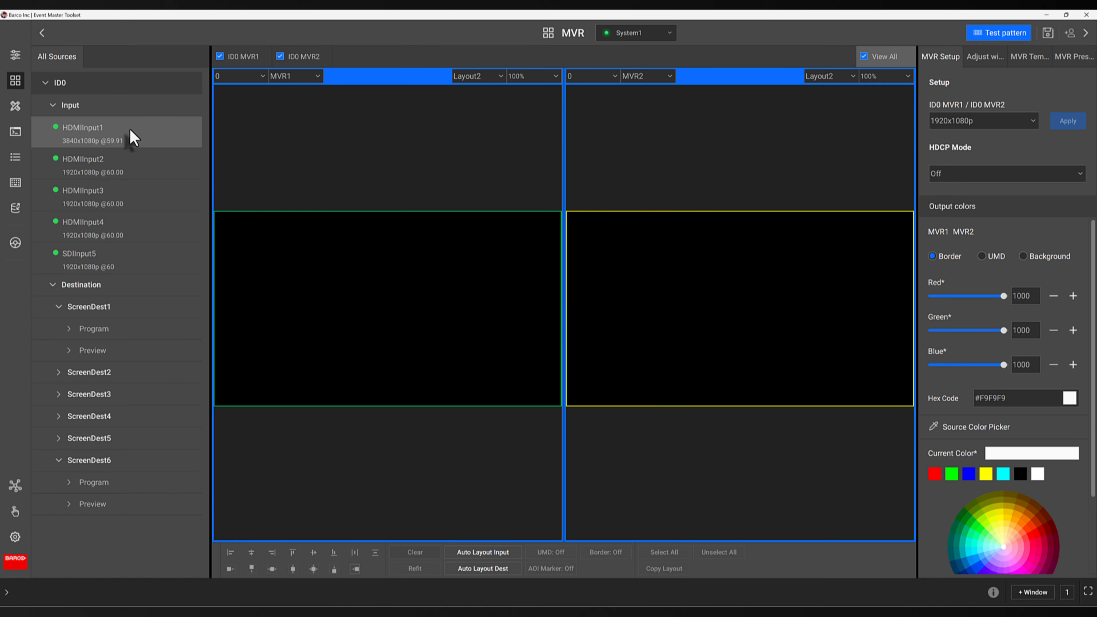
- Place HDMIInput1, HDMIInput2 and HDMIInput3 windows onto the MVR1 layout
drag(131, 137, 238, 232)
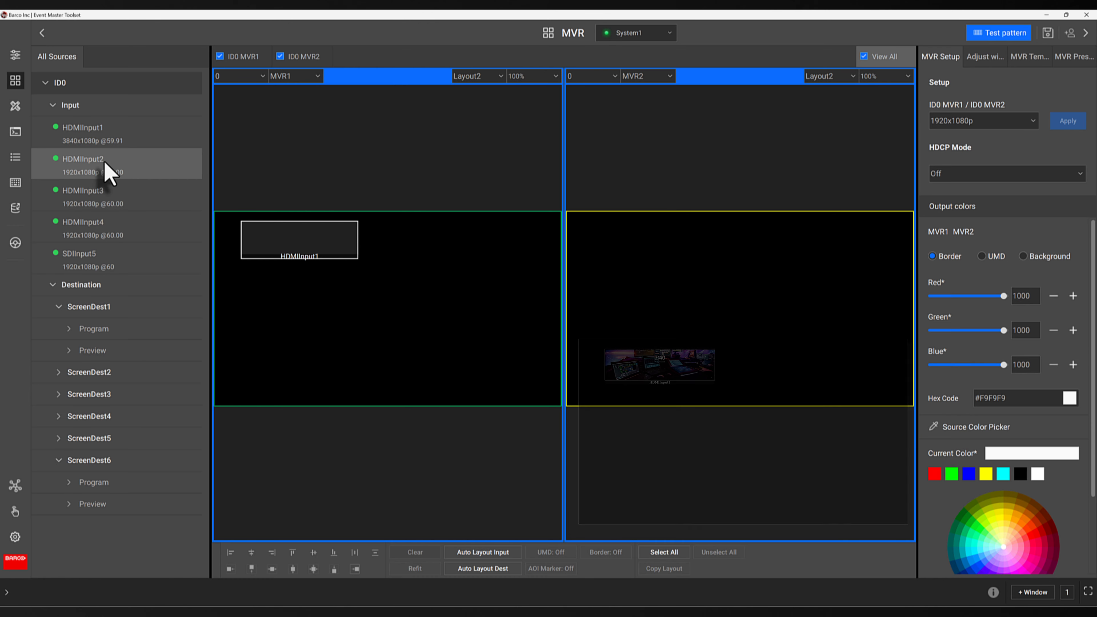
drag(108, 170, 385, 234)
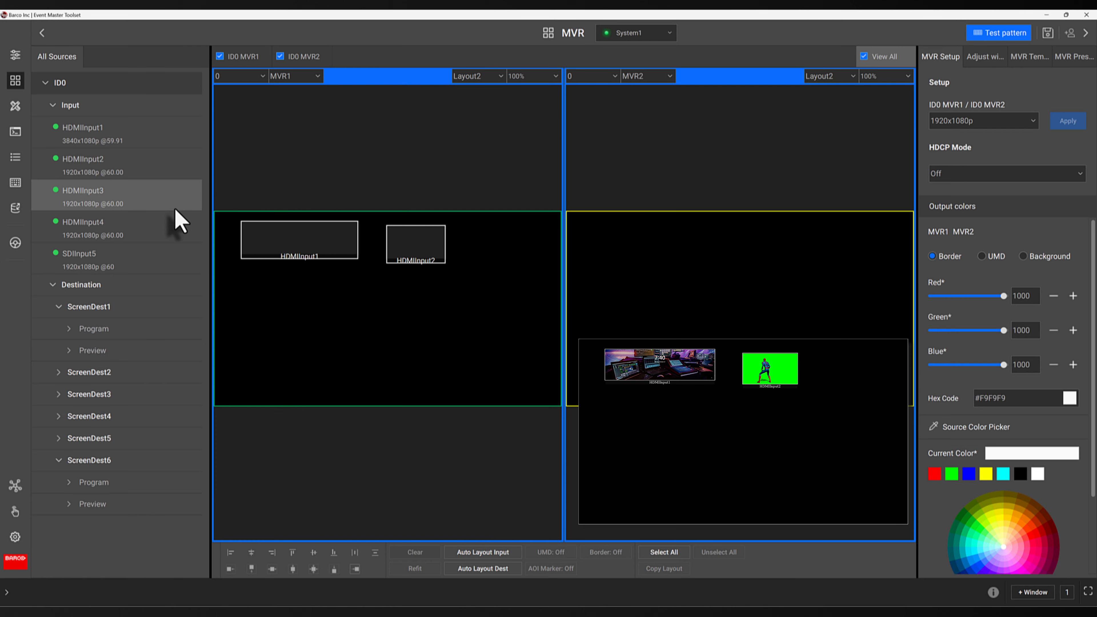
drag(120, 208, 233, 288)
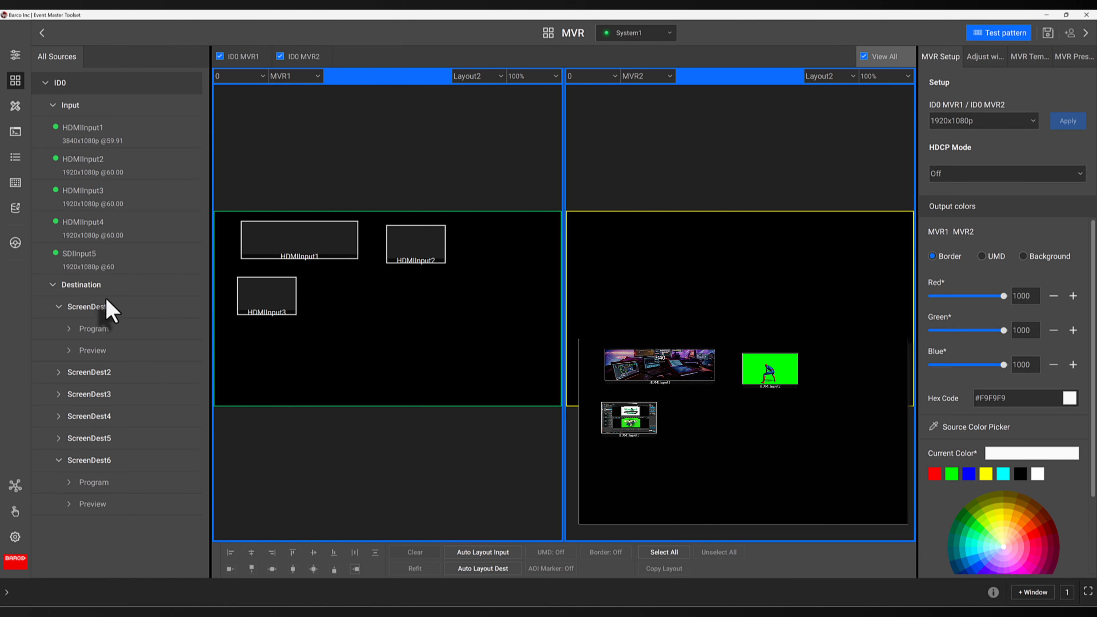
- Add ScreenDest1 Program and Preview and ScreenDest6 Program and Preview windows to the MVR1 layout
drag(96, 333, 430, 287)
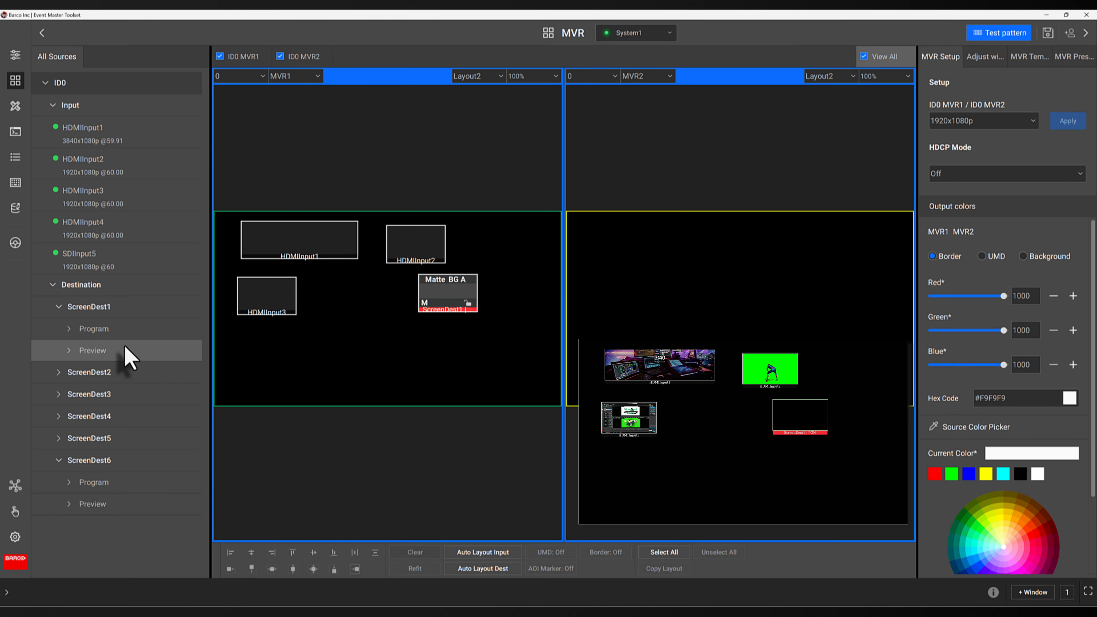
drag(130, 357, 413, 325)
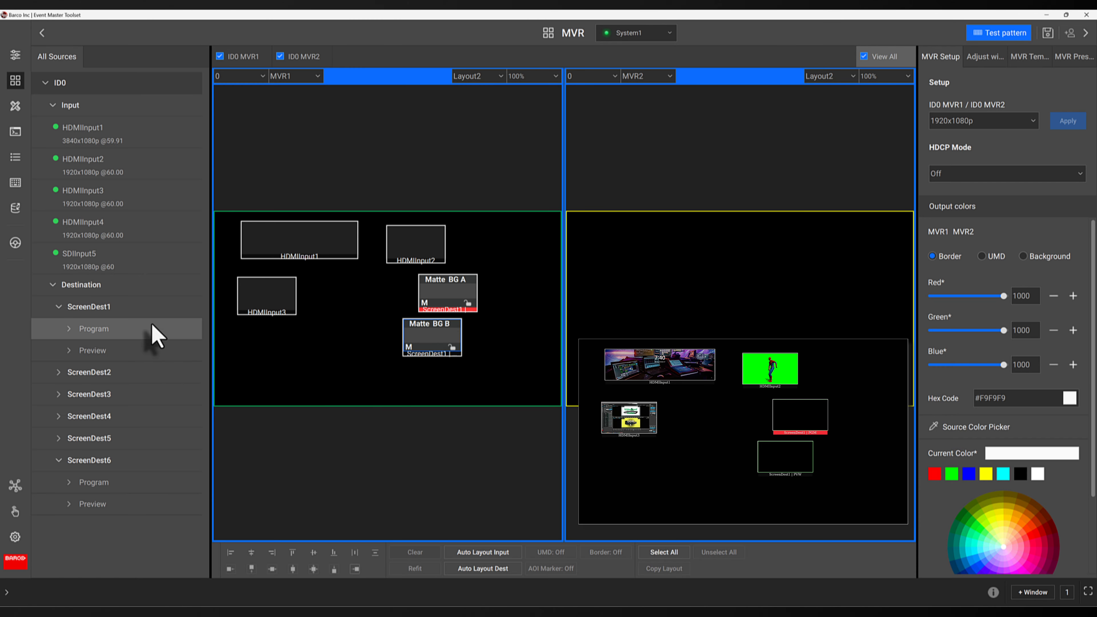
drag(115, 491, 229, 337)
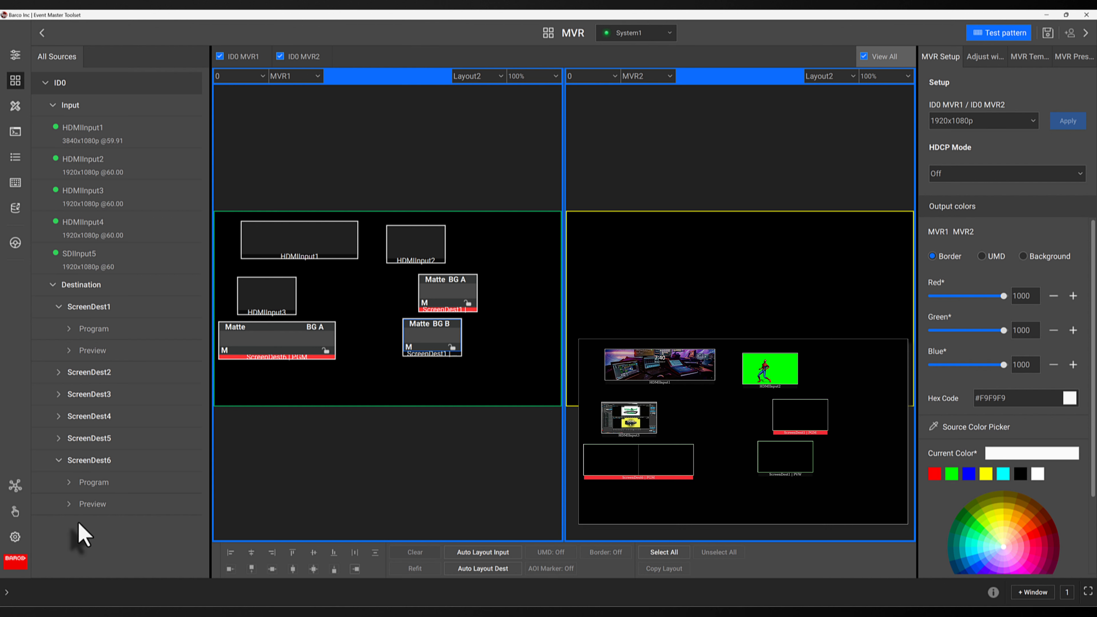
drag(93, 506, 241, 374)
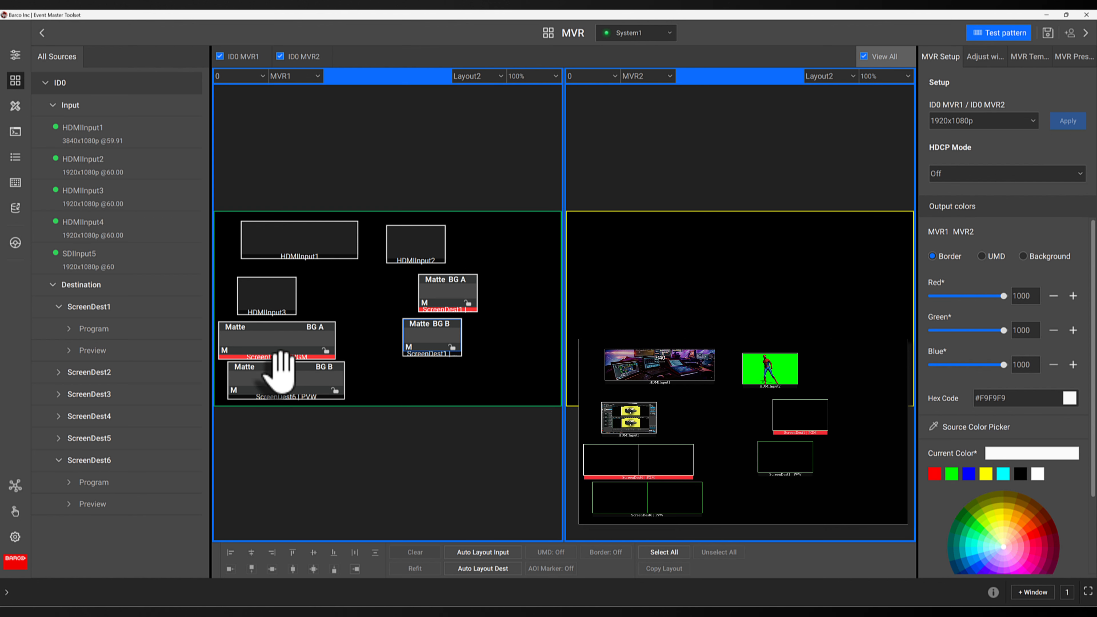
- Rearrange the ScreenDest6 program, HDMIInput3, HDMIInput2 and ScreenDest1 preview windows on the MVR1 layout
drag(313, 335, 341, 328)
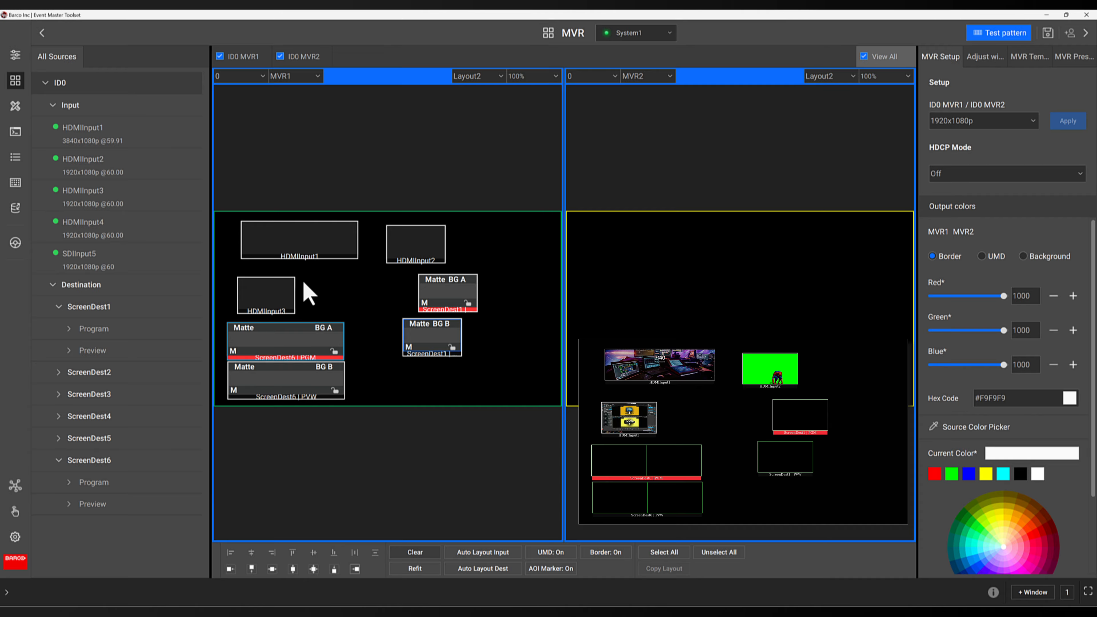
drag(277, 289, 307, 289)
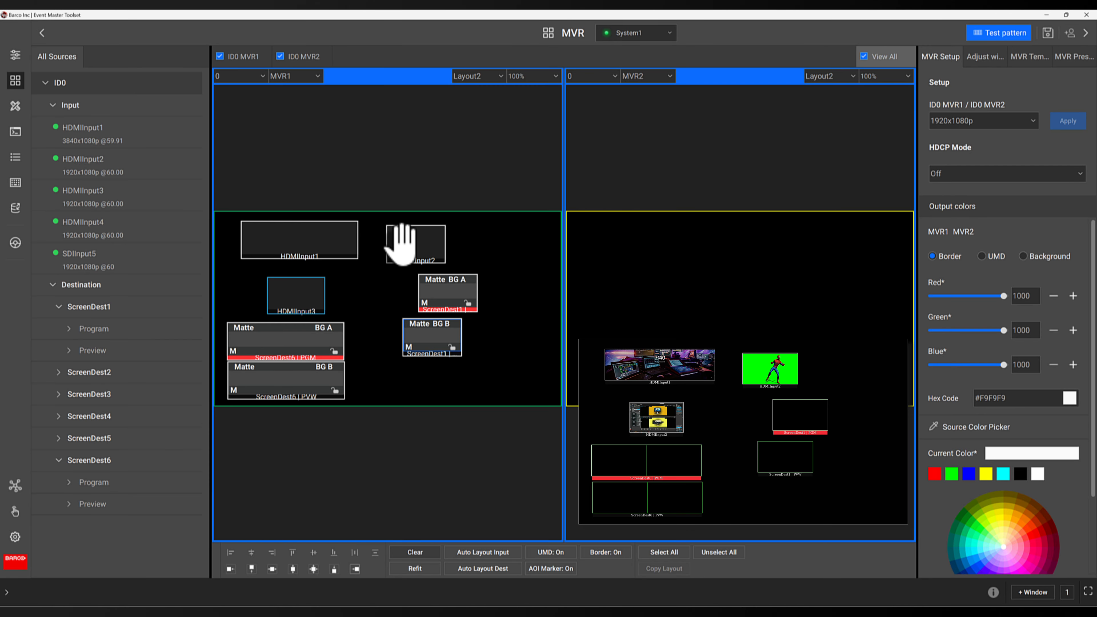
drag(399, 242, 350, 295)
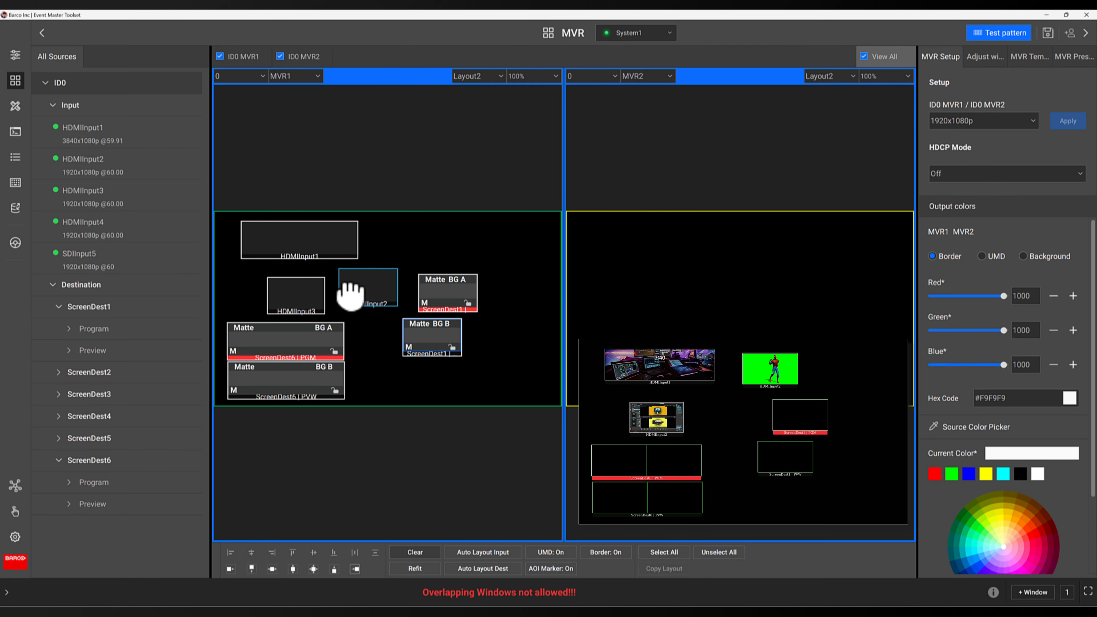
drag(421, 343, 449, 347)
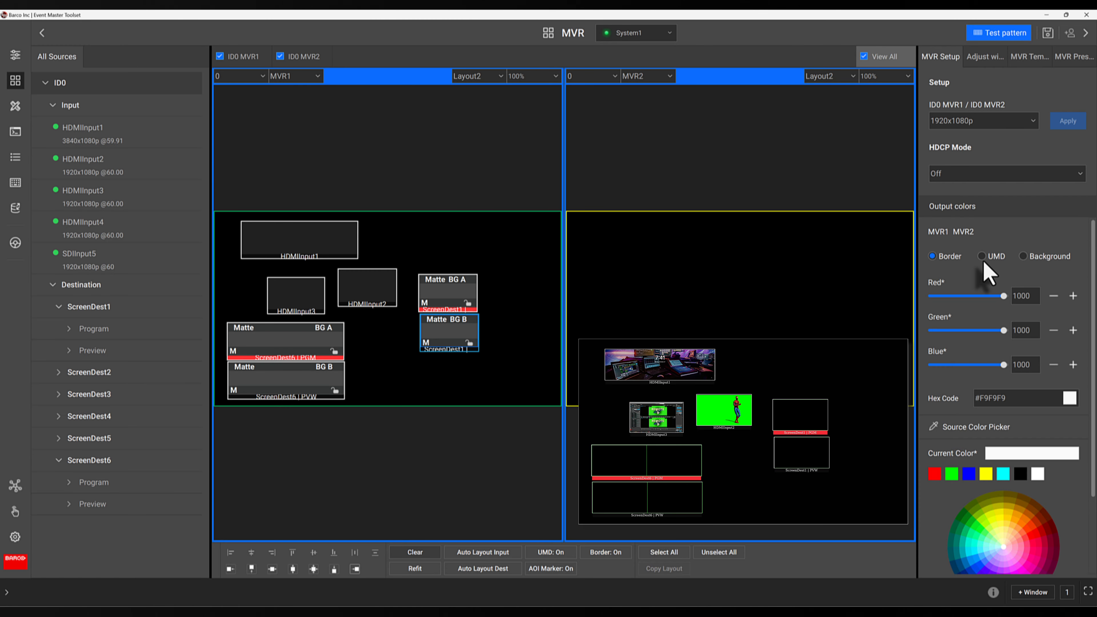
- Set the multiviewer background to the still image MVR BG1.png
click(1022, 256)
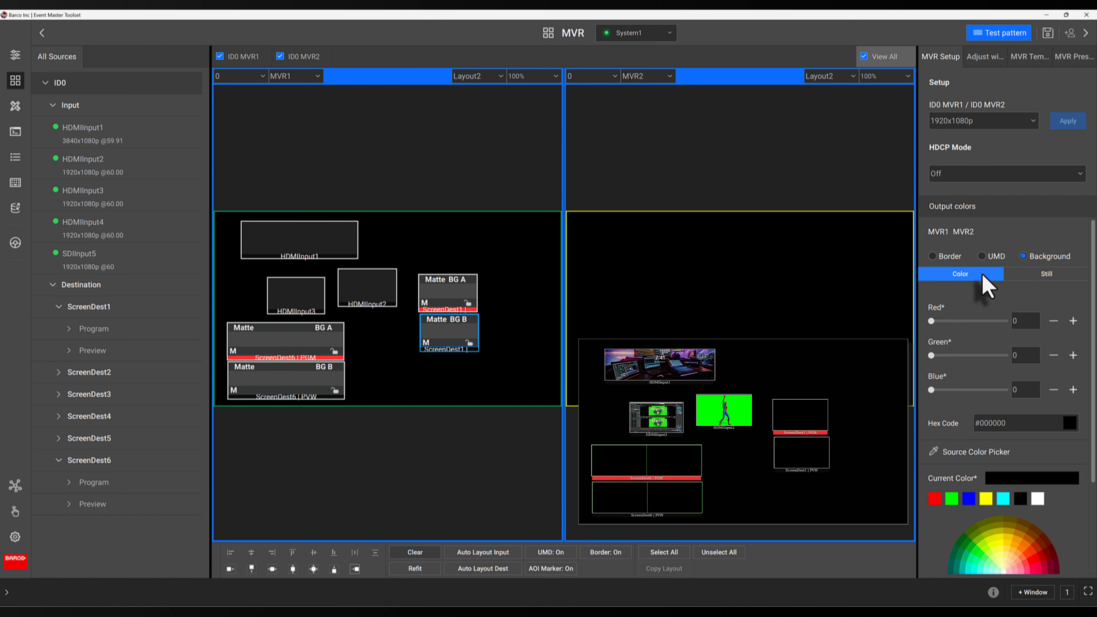
click(1024, 276)
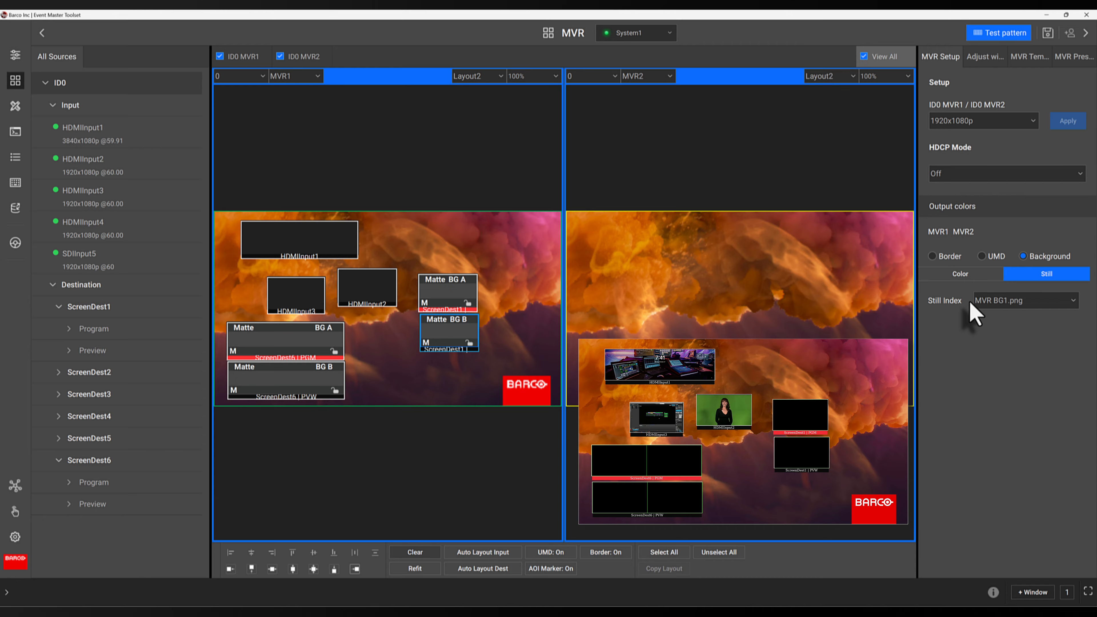
click(979, 304)
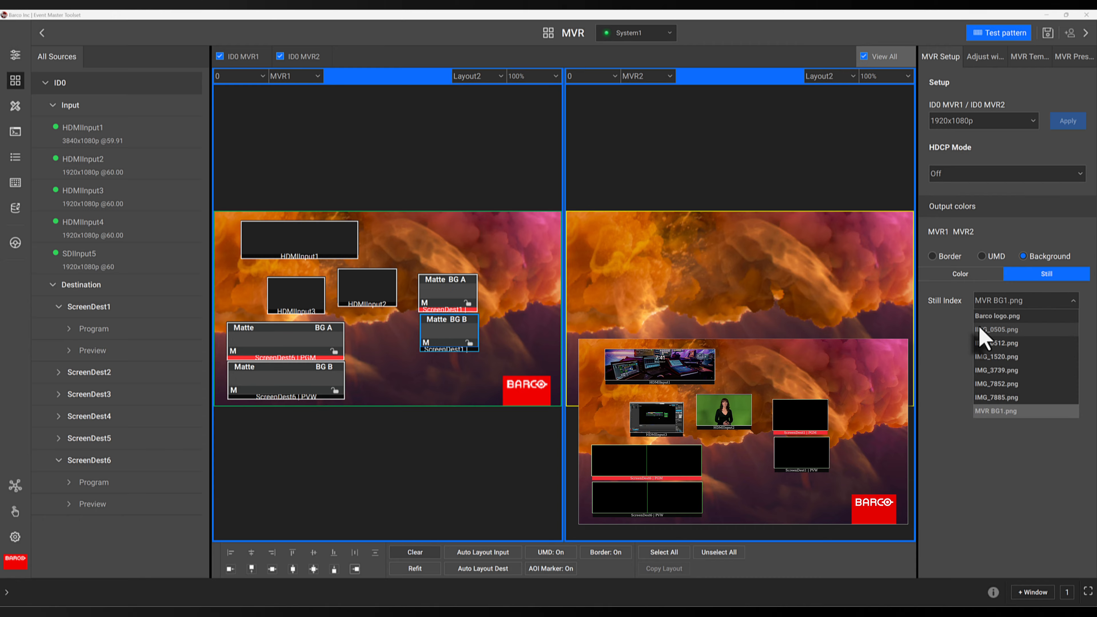
click(985, 423)
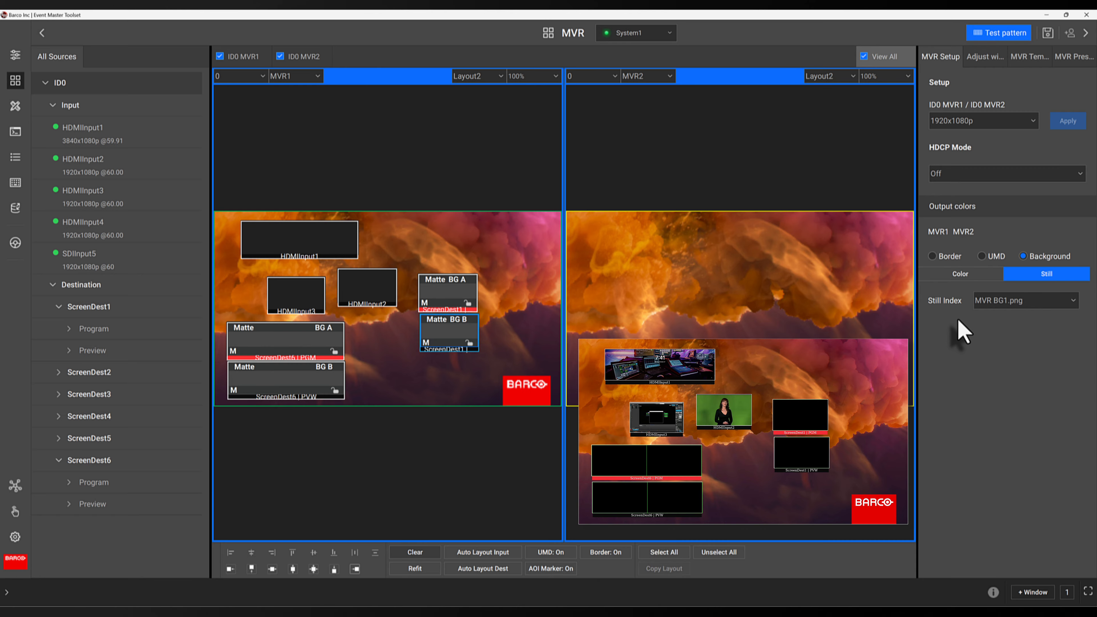
- Select the HDMIInput2 window and resize it to about 229 × 129
click(988, 57)
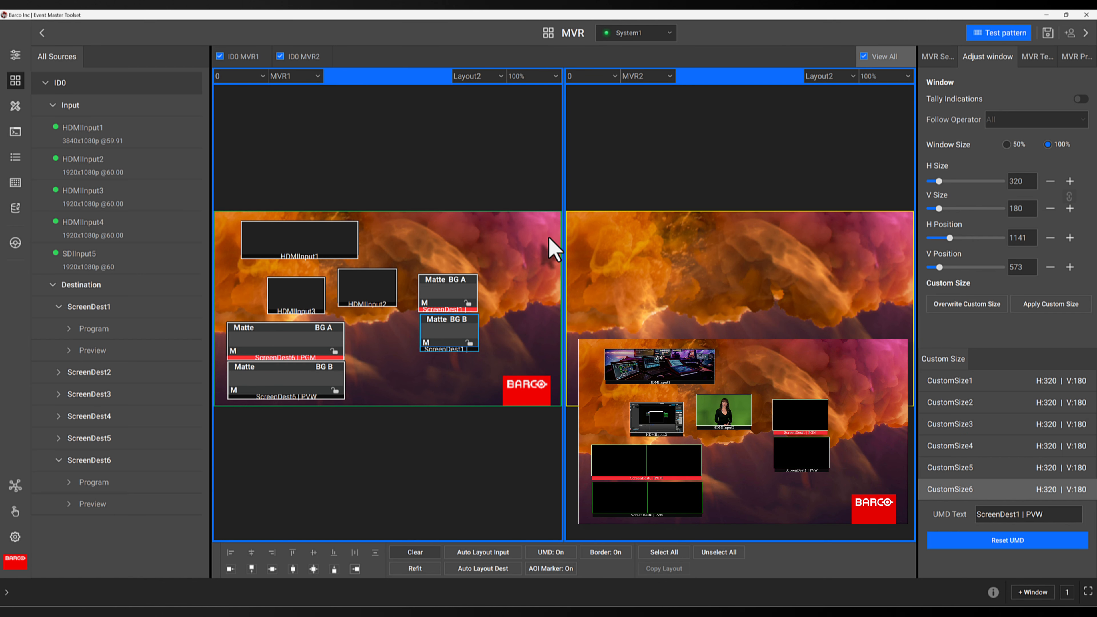
click(364, 284)
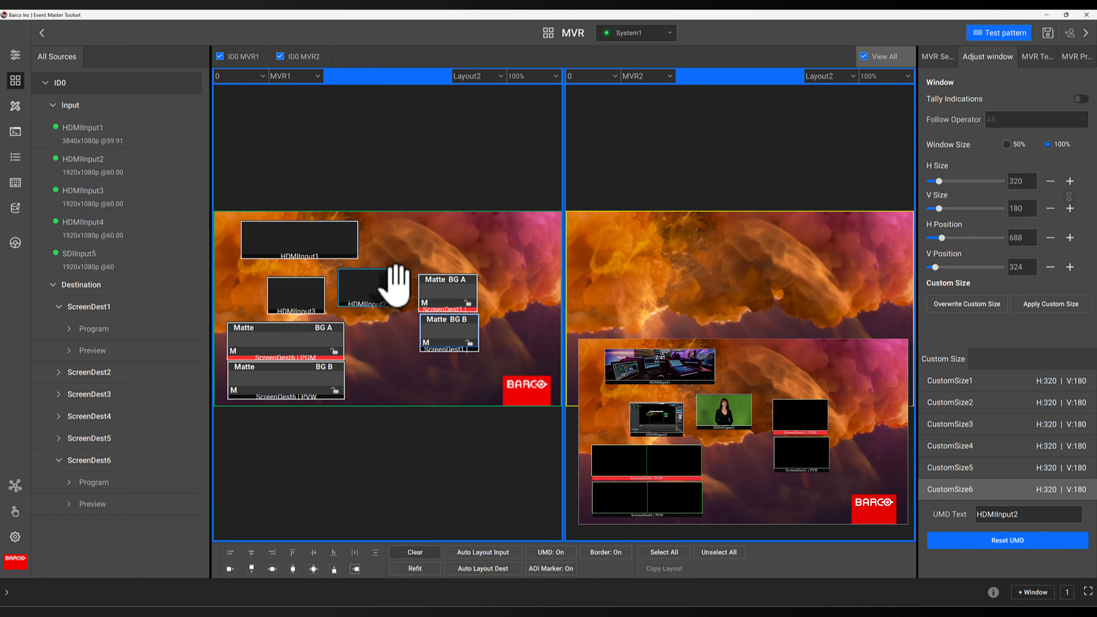
drag(395, 285, 380, 284)
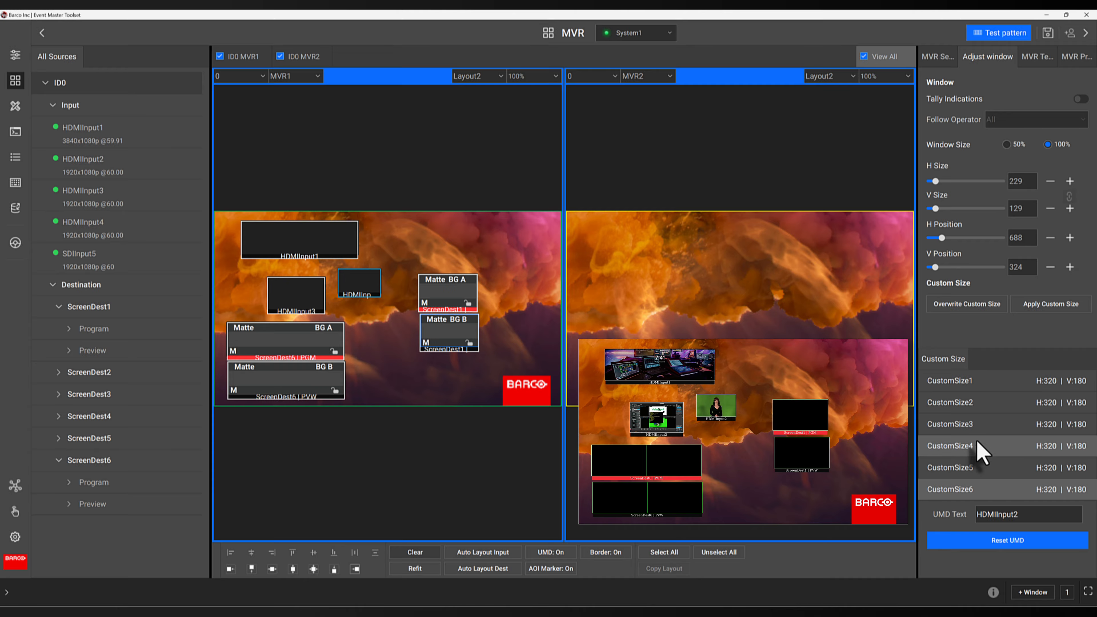
- Save that window size as CustomSize6 and apply it to the HDMIInput3 window
click(970, 310)
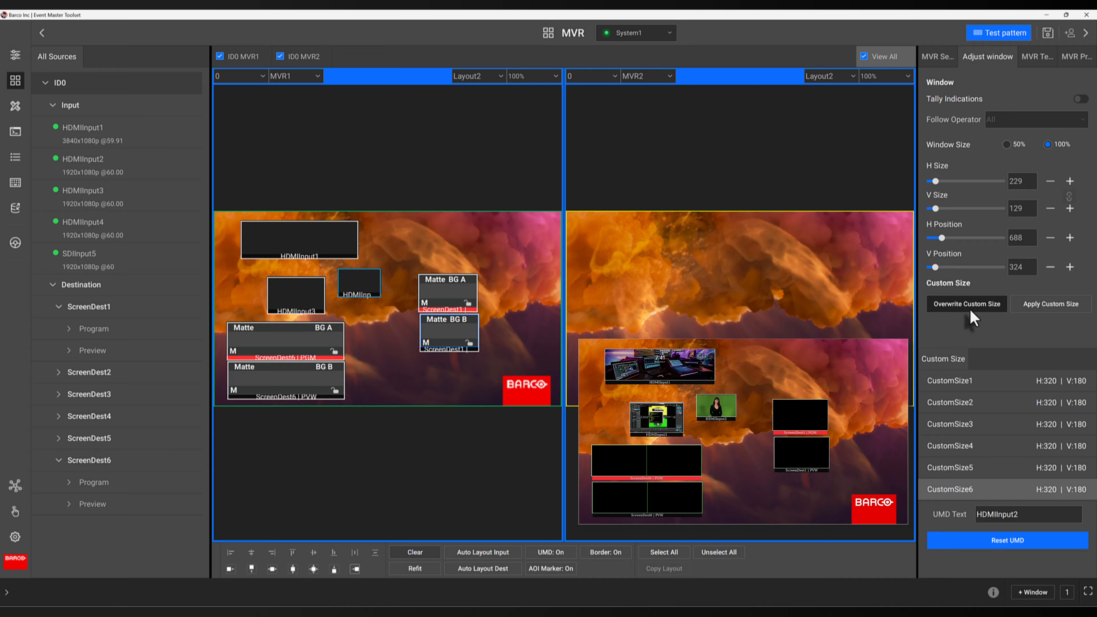
click(307, 290)
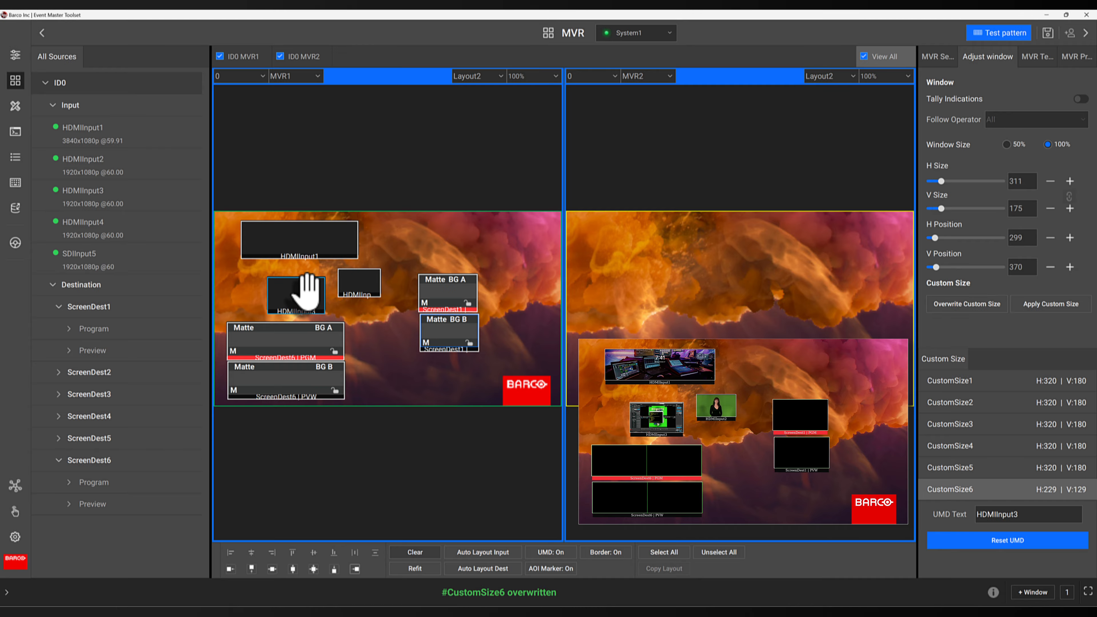
click(1076, 310)
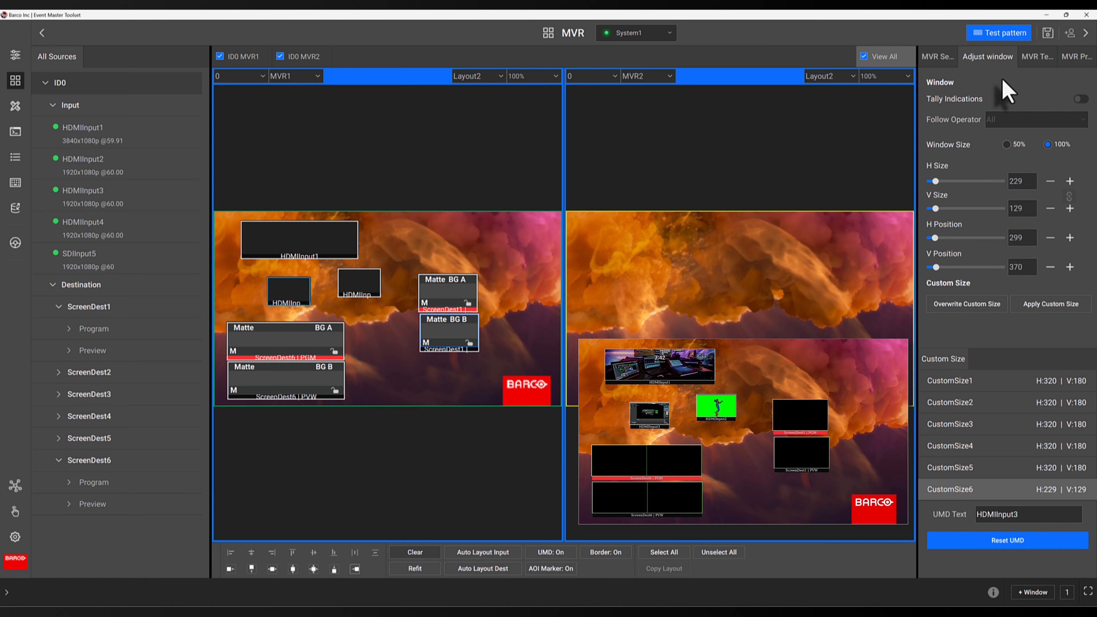
- Apply the 2x2x9 MVR template to the multiviewer layouts, overwriting the existing layouts
click(1024, 65)
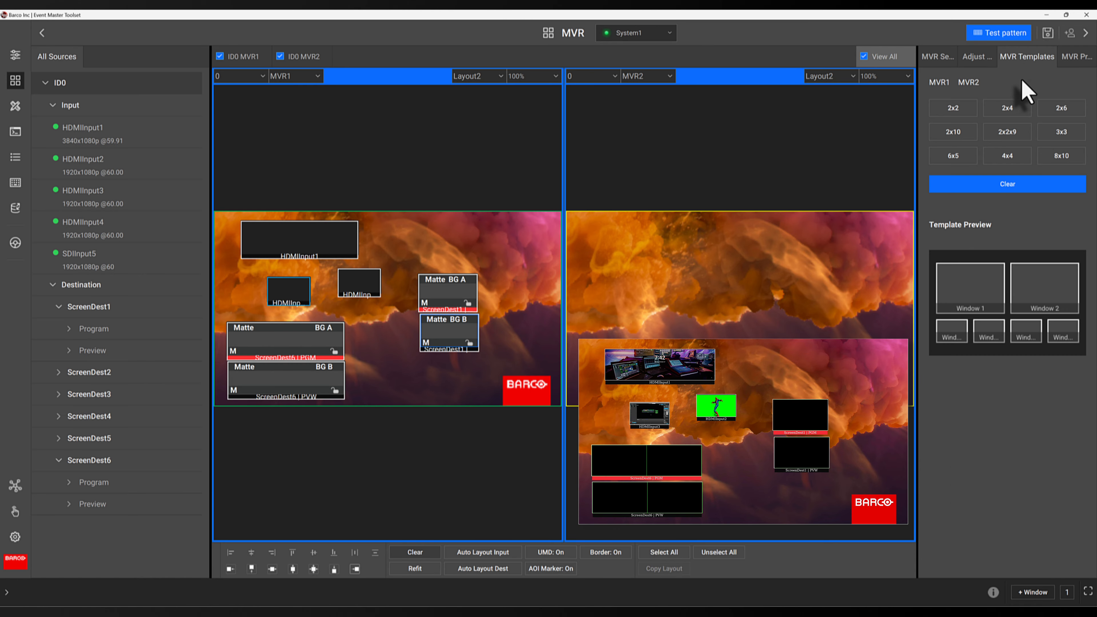
click(1010, 132)
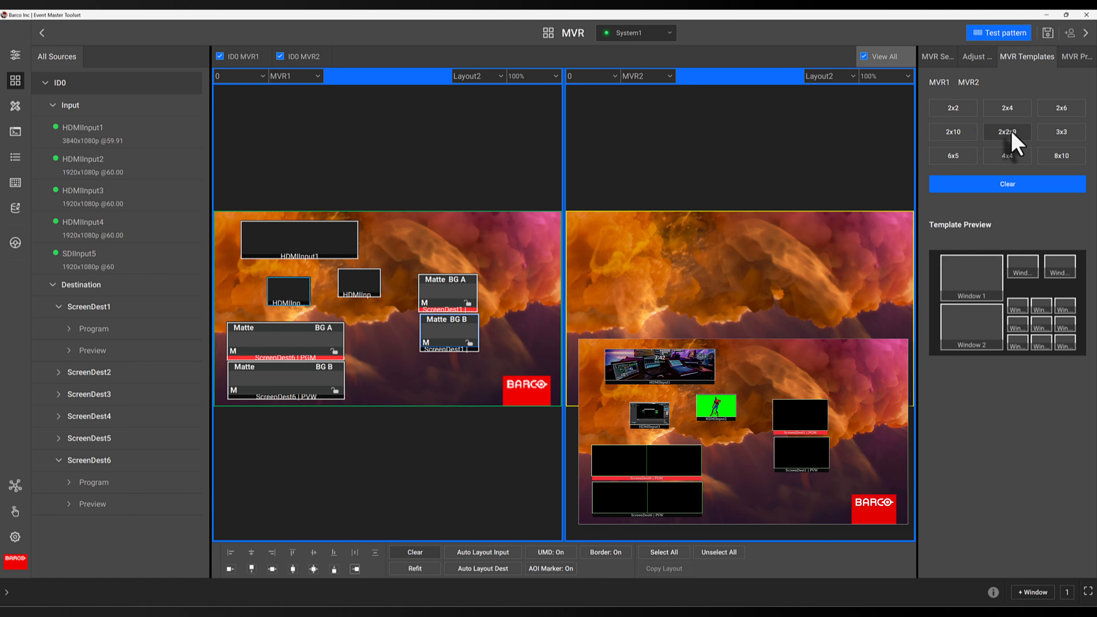
click(1010, 133)
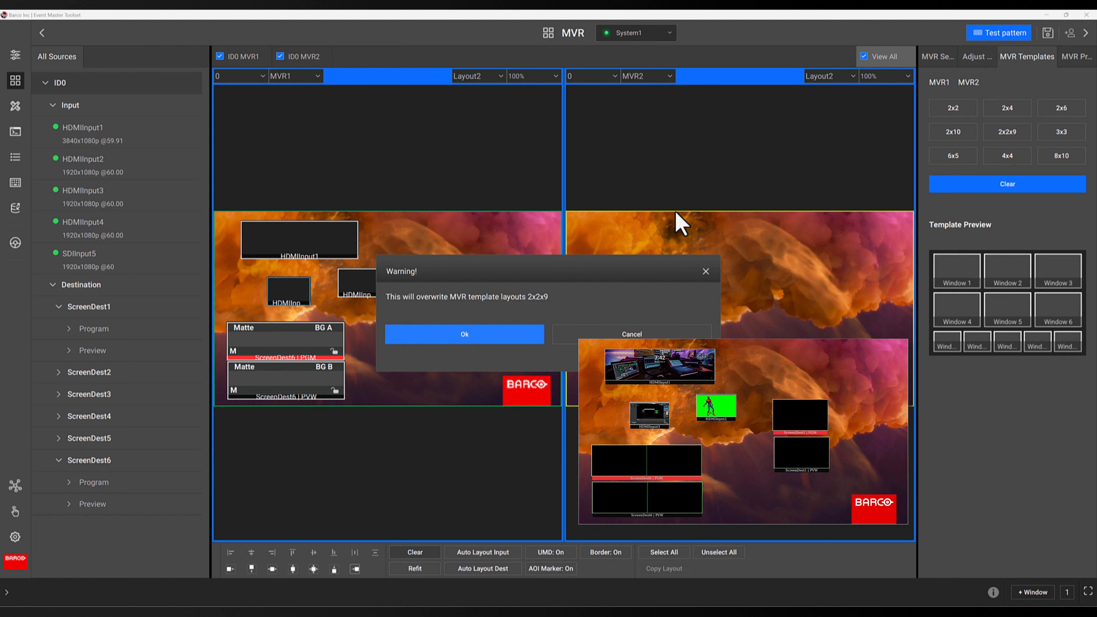
click(519, 332)
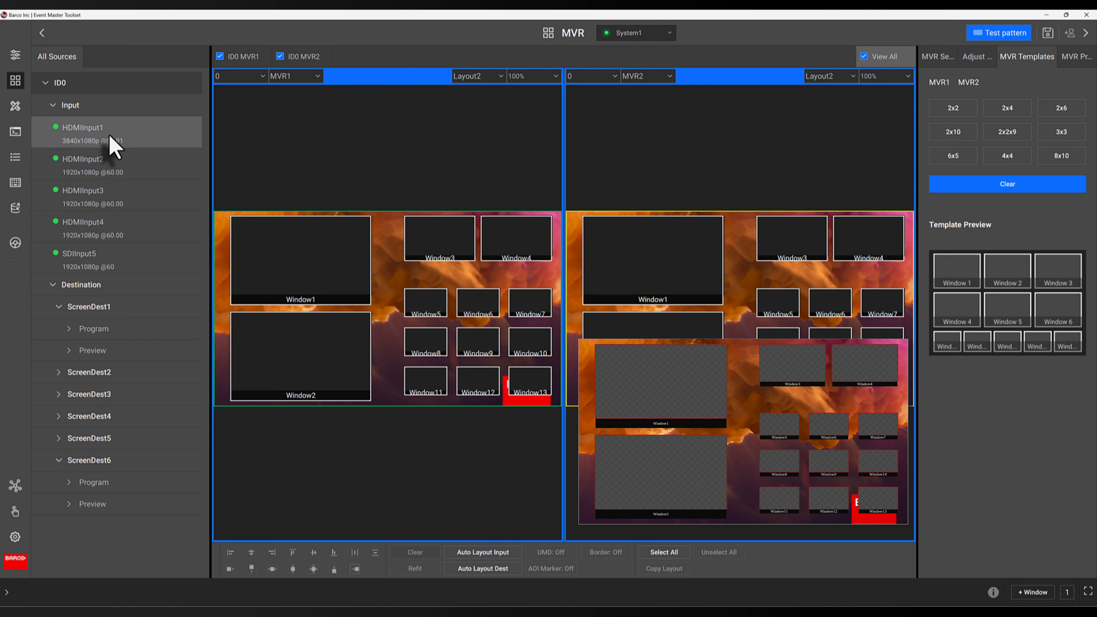
- Assign HDMIInput1, HDMIInput2, HDMIInput3 and HDMIInput4 to Window3, Window4, Window5 and Window6 of the MVR1 layout
drag(108, 138, 417, 233)
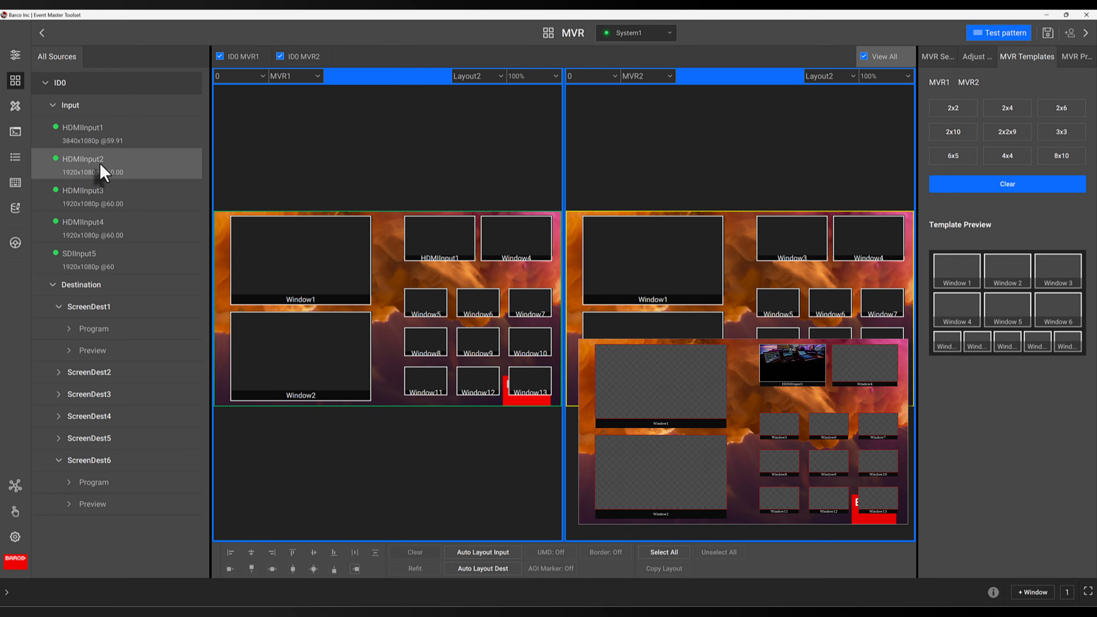
drag(100, 167, 495, 233)
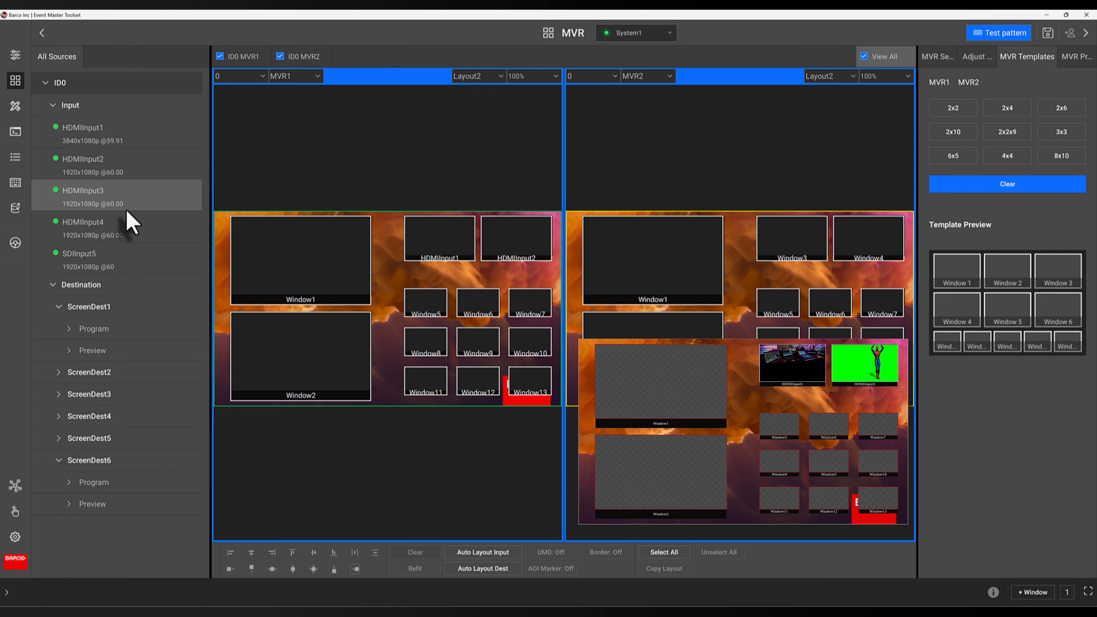
drag(118, 208, 416, 289)
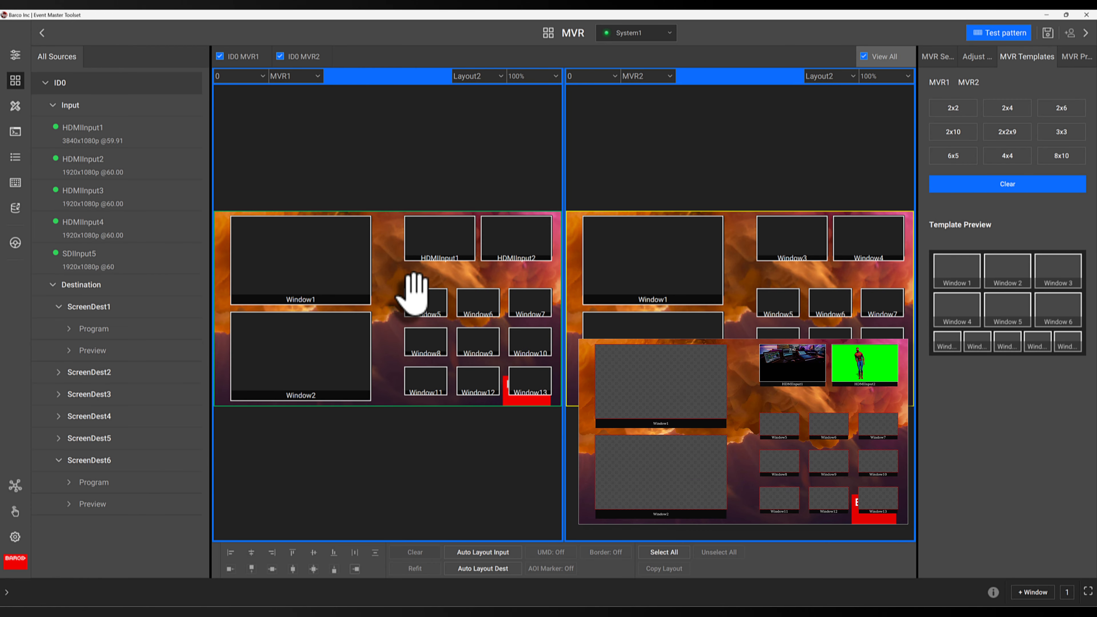
drag(157, 238, 472, 306)
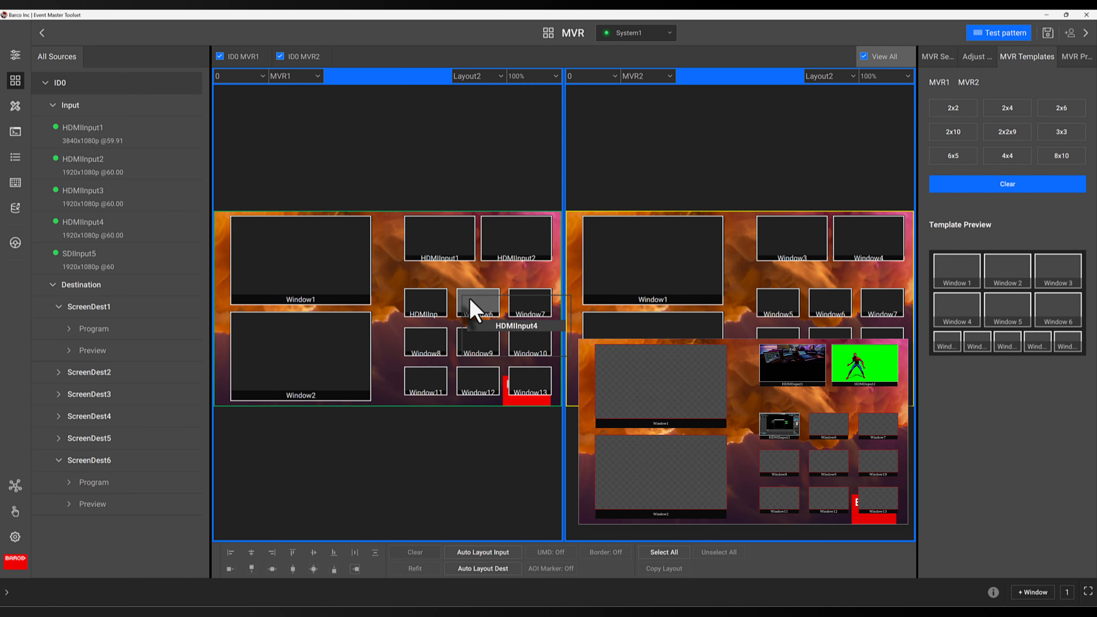
- Assign ScreenDest1 program to Window1 and ScreenDest1 preview to Window2 on the MVR1 layout
drag(107, 338, 272, 233)
drag(102, 360, 315, 360)
- Save the current multiviewer layout as an MVR preset, then recall MVRPreset_1
click(1070, 60)
click(963, 87)
click(1023, 558)
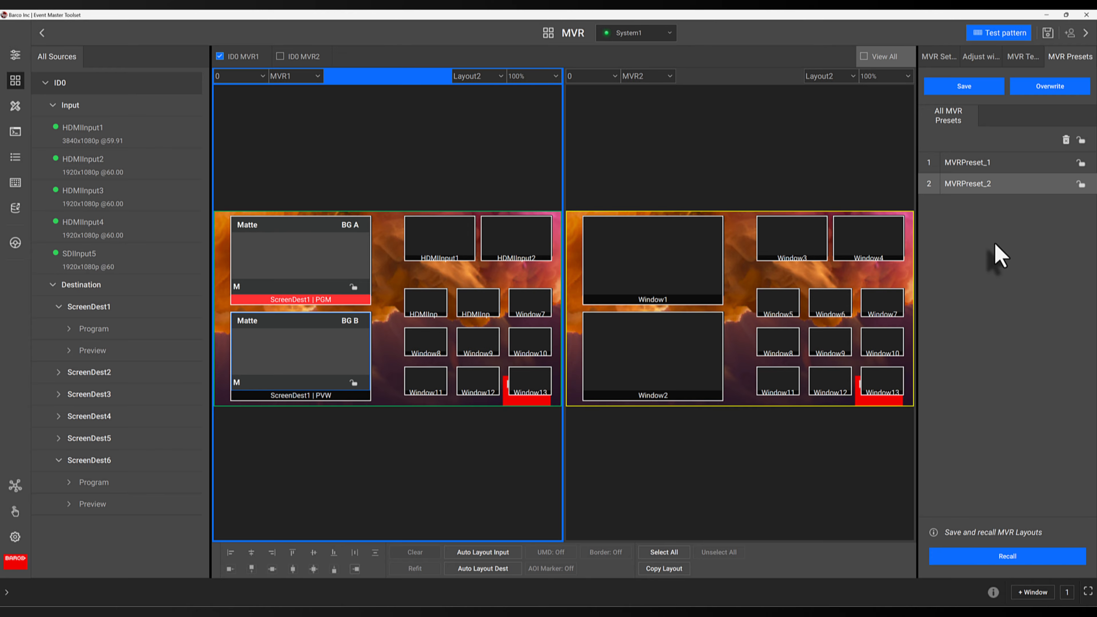
click(979, 168)
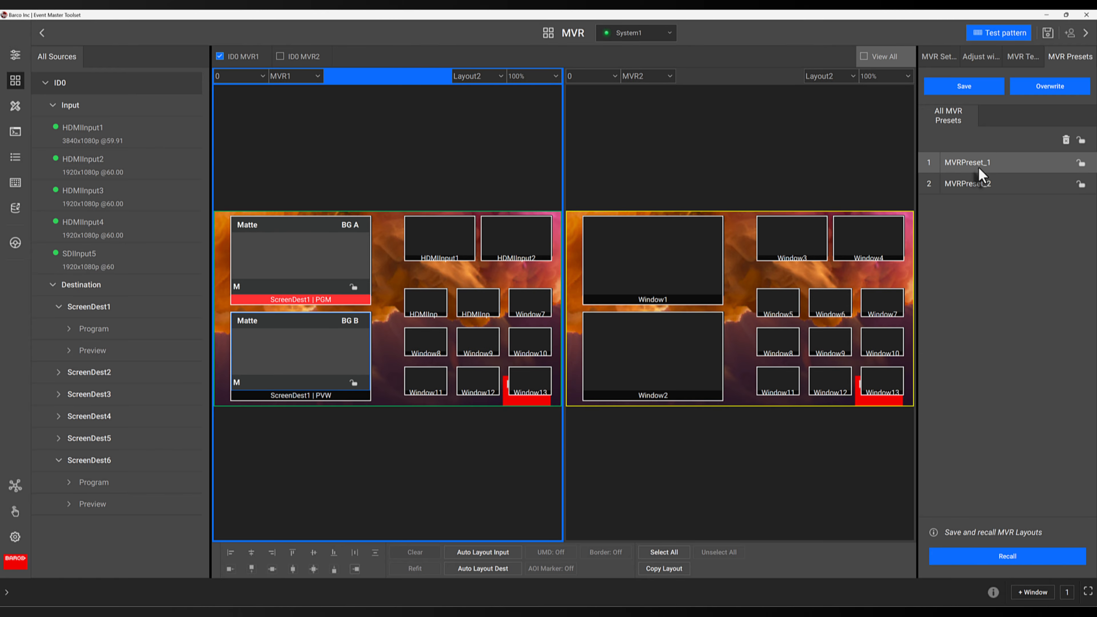
click(997, 558)
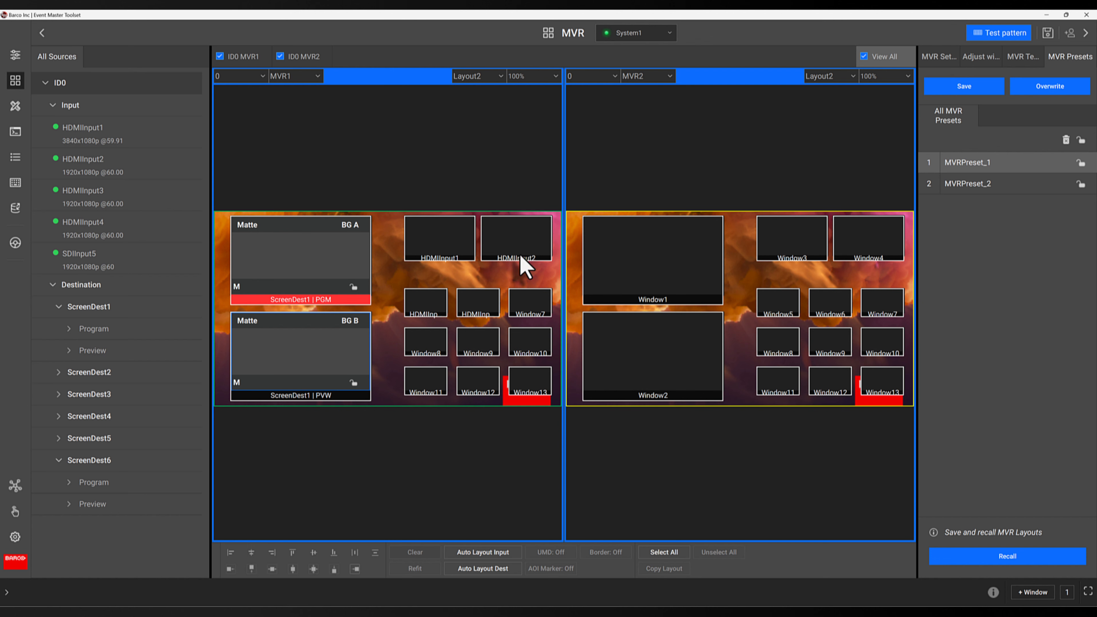
- Select the empty Window11 on the MVR1 layout and clear it from the layout
click(260, 61)
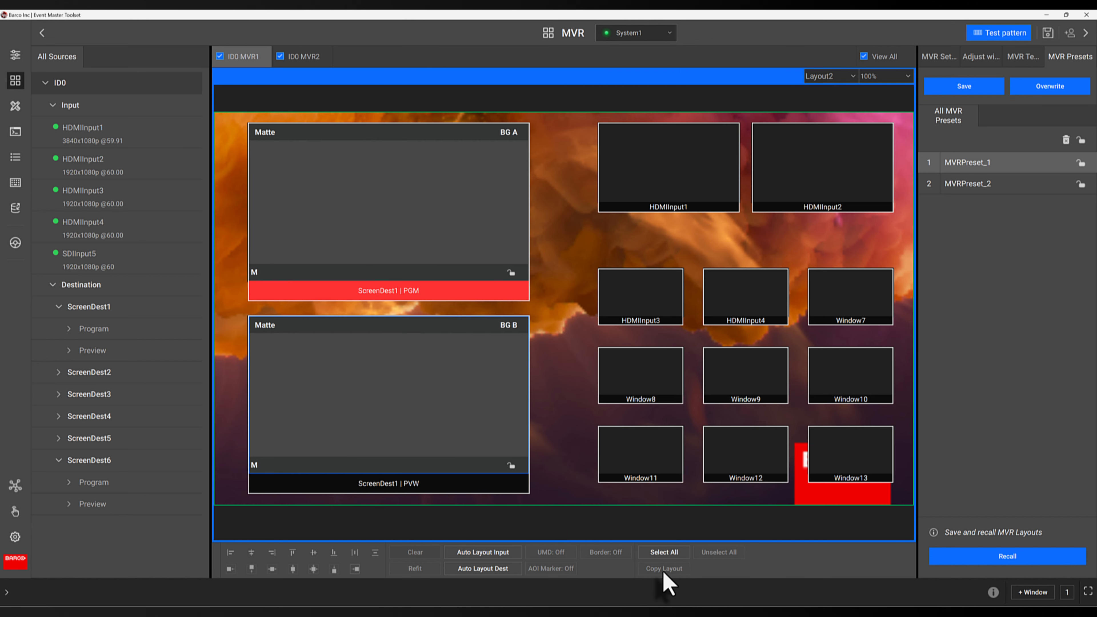
click(661, 553)
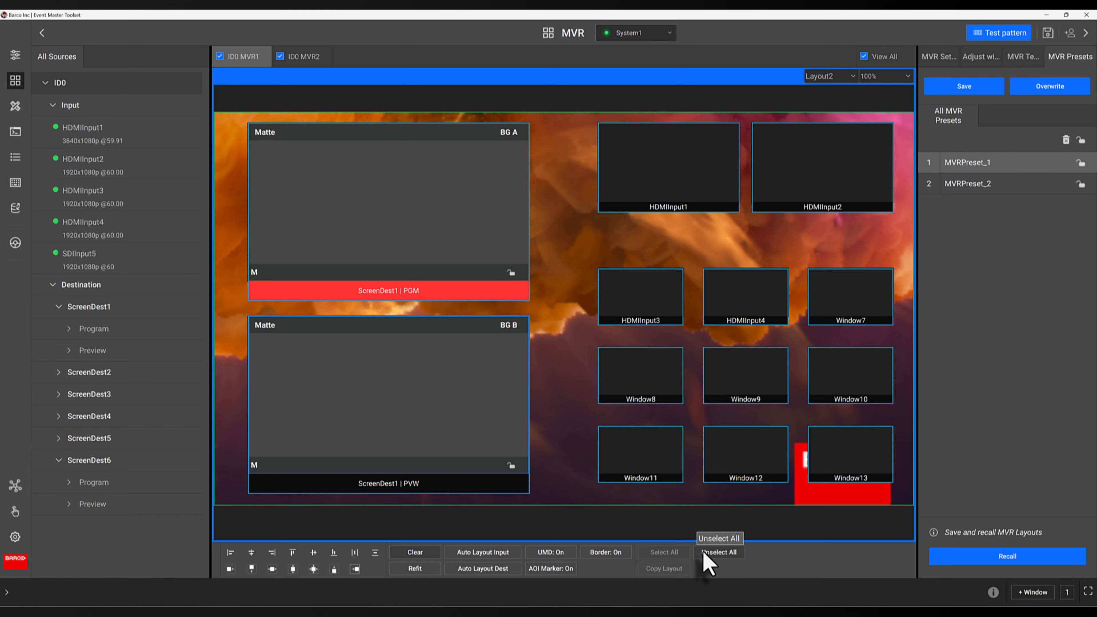
click(708, 557)
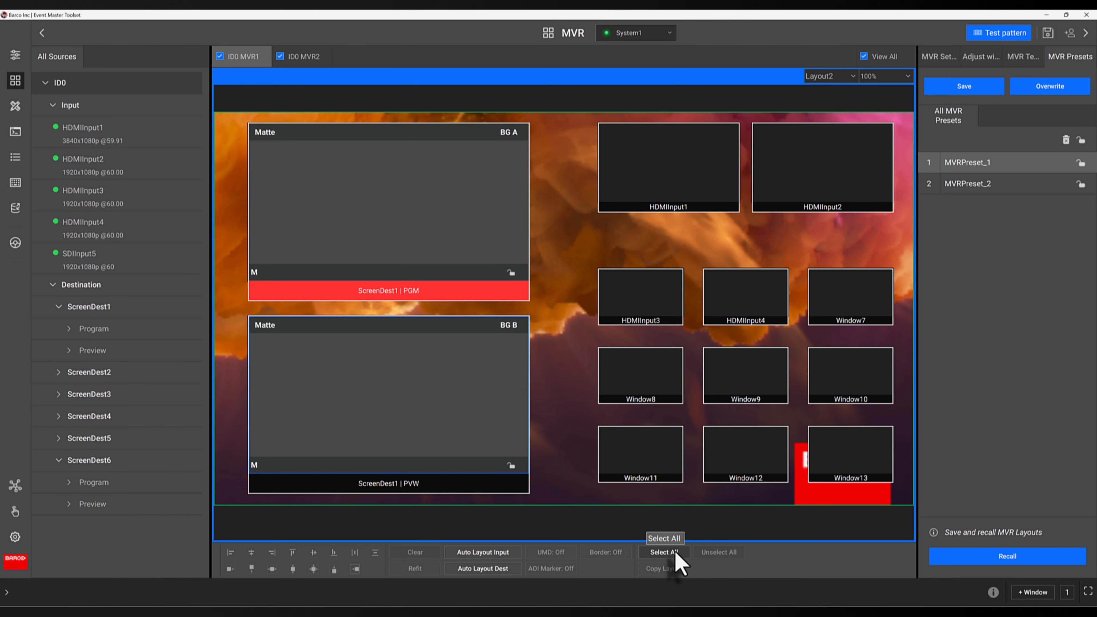
click(656, 460)
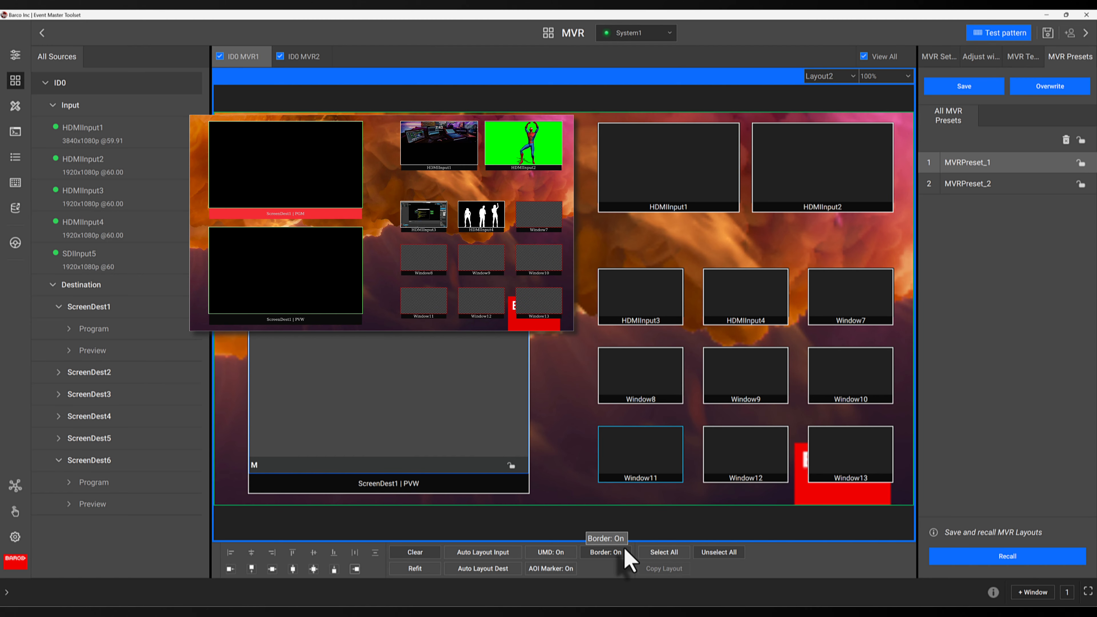
click(561, 553)
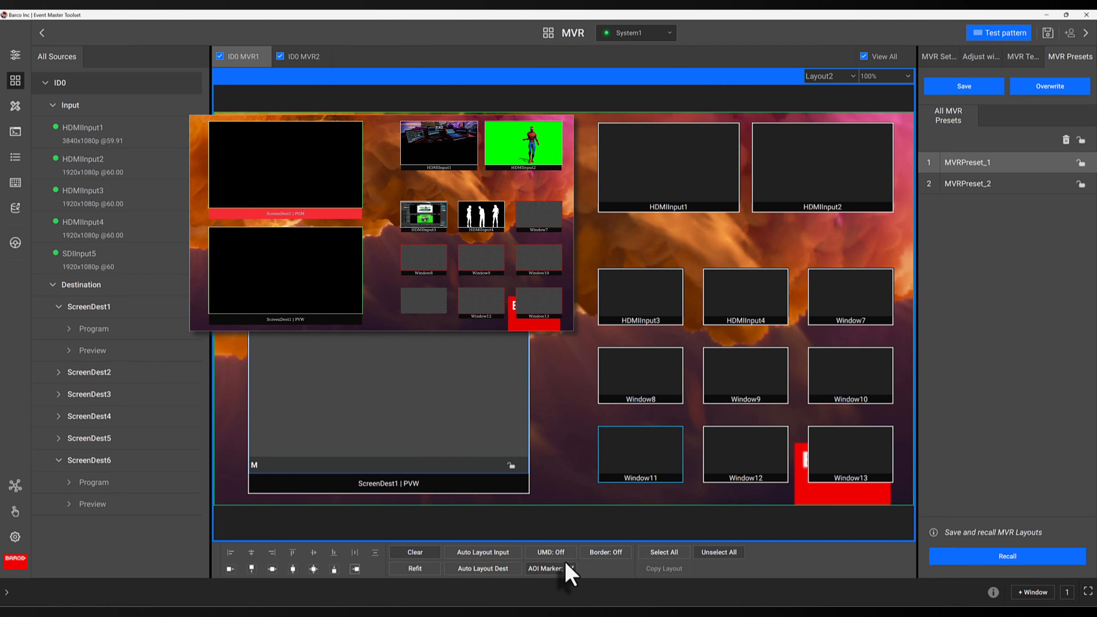
click(561, 555)
click(605, 552)
click(544, 568)
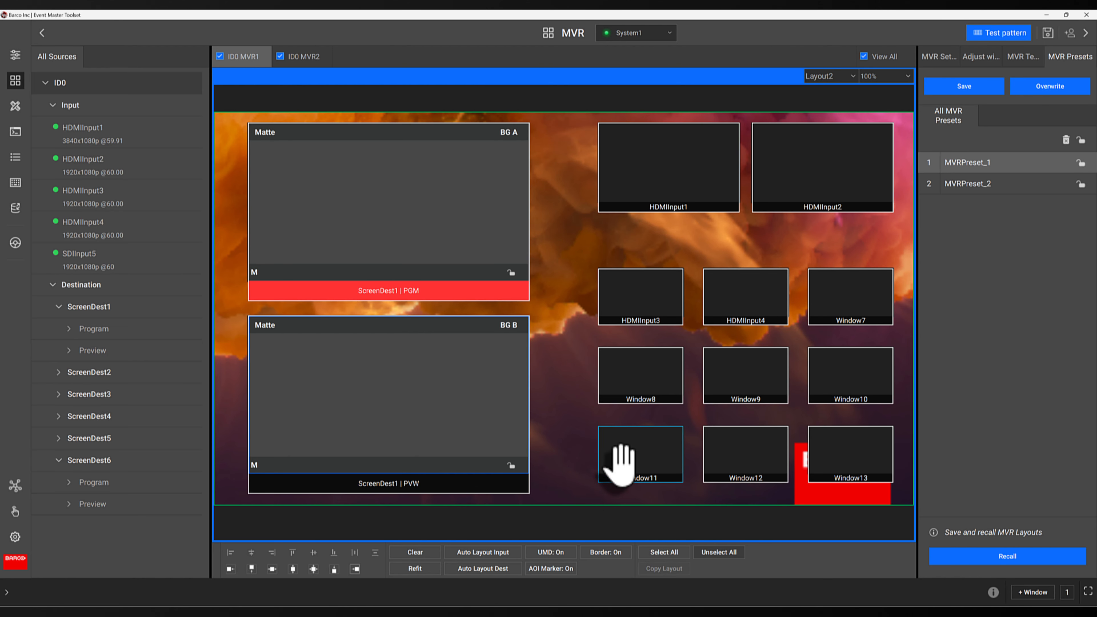
click(428, 553)
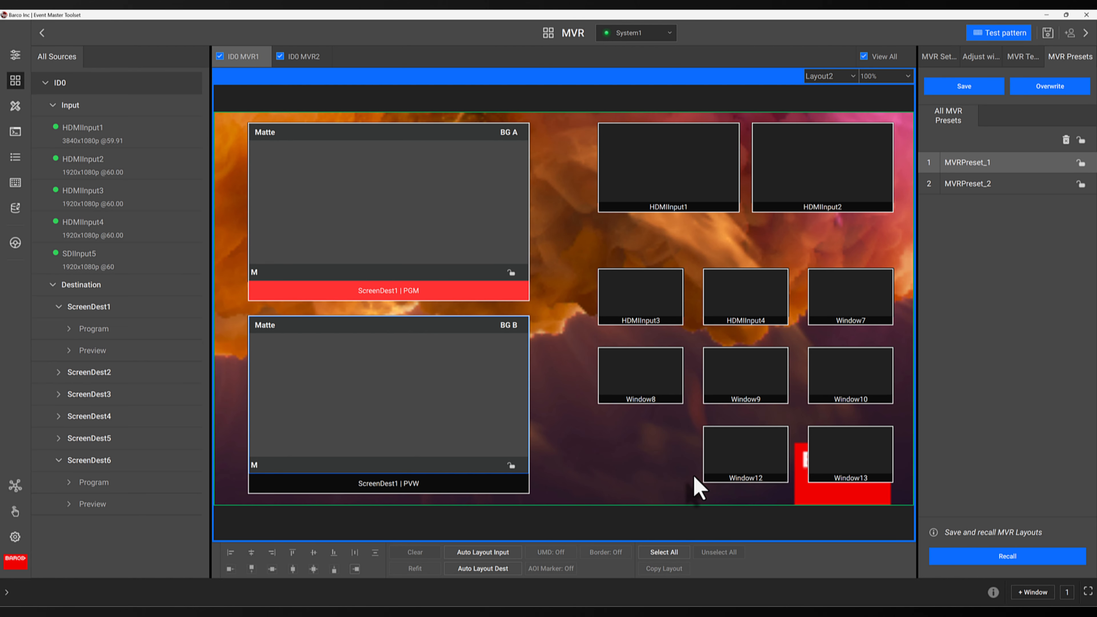
- Clear the empty Window13 and Window12 from the MVR1 layout
click(712, 460)
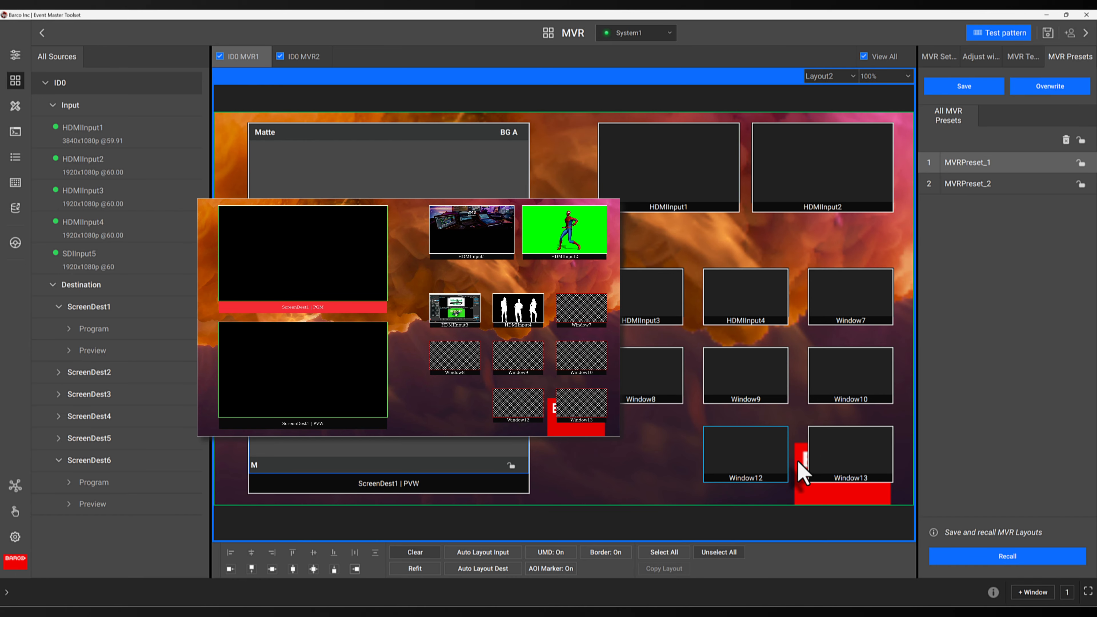
click(840, 458)
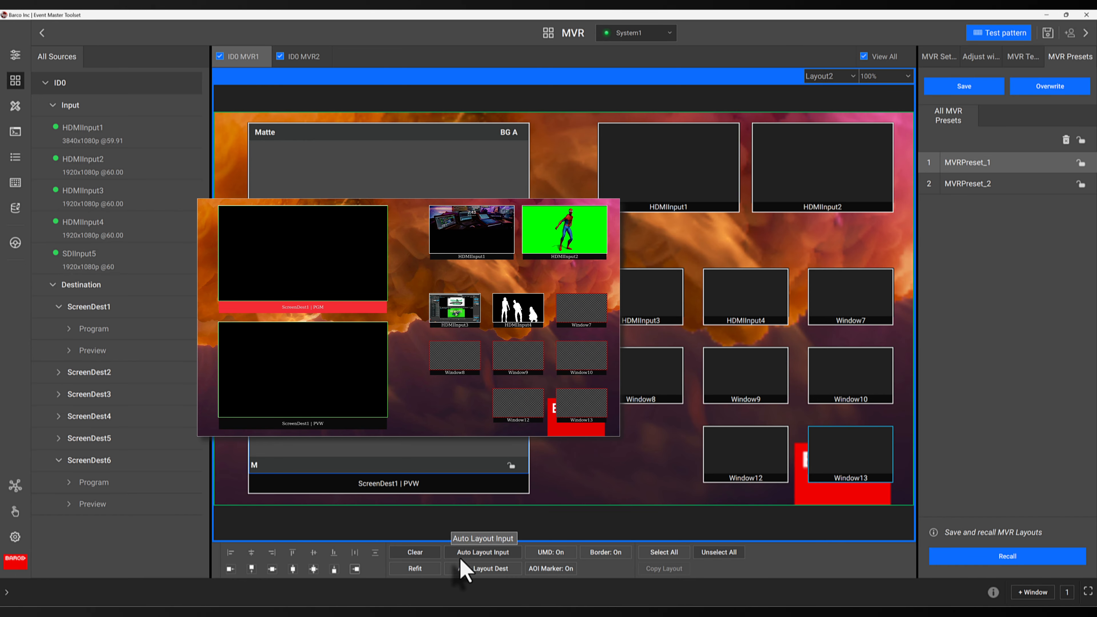
click(426, 556)
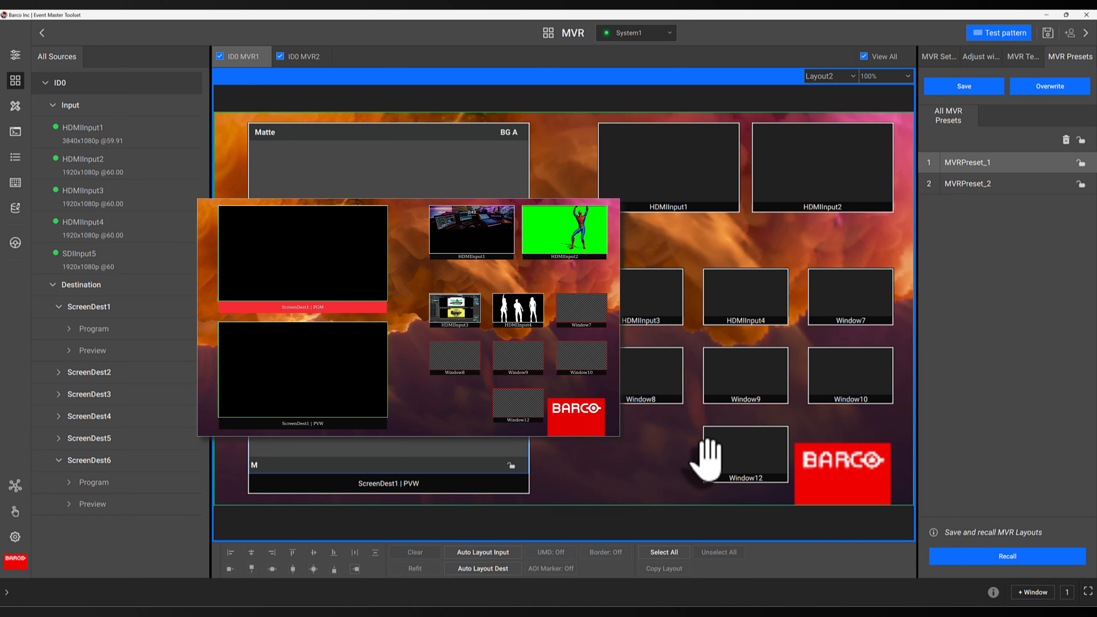
click(715, 457)
click(425, 555)
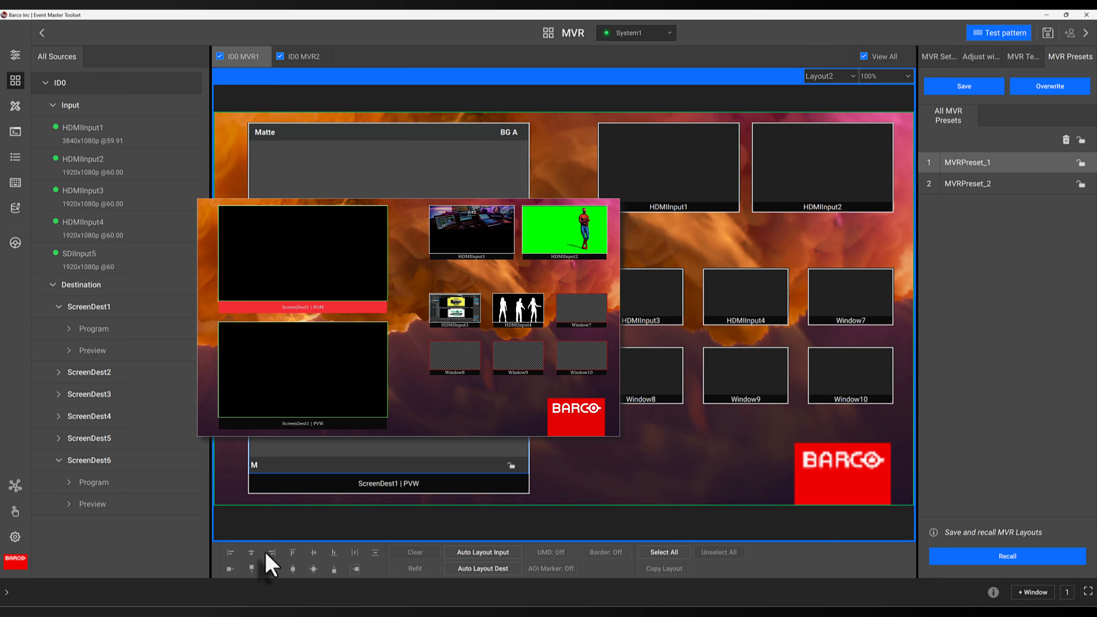
- In Programming, build ScreenDest1's preview with an IMG_1520.png background plus HDMIInput4 and HDMIInput1 layers, and transition it to program
click(16, 107)
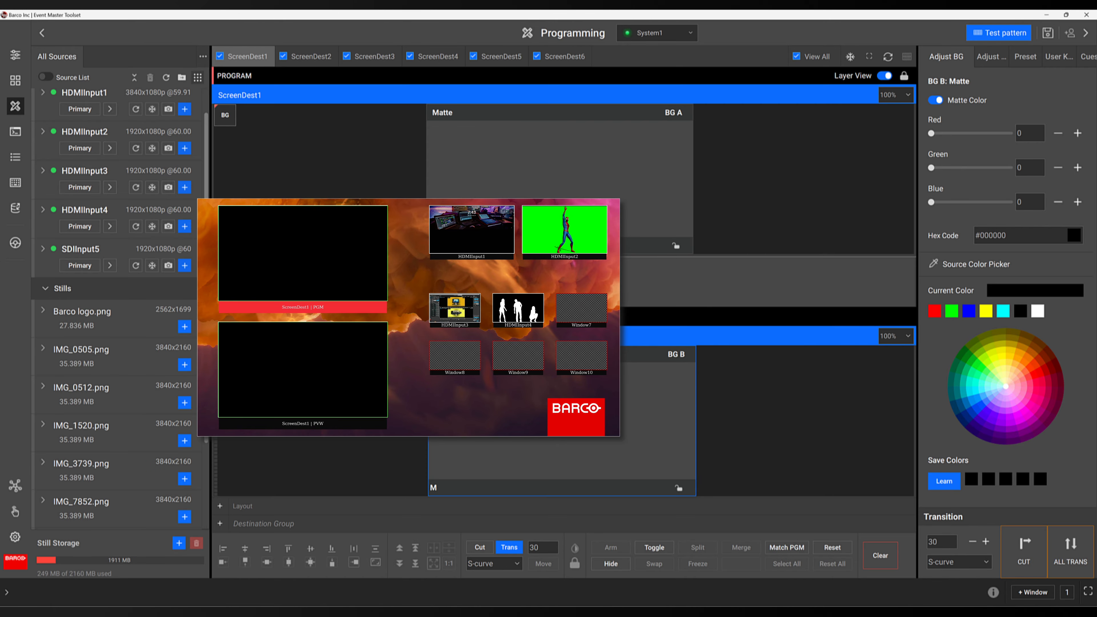
drag(81, 425, 539, 406)
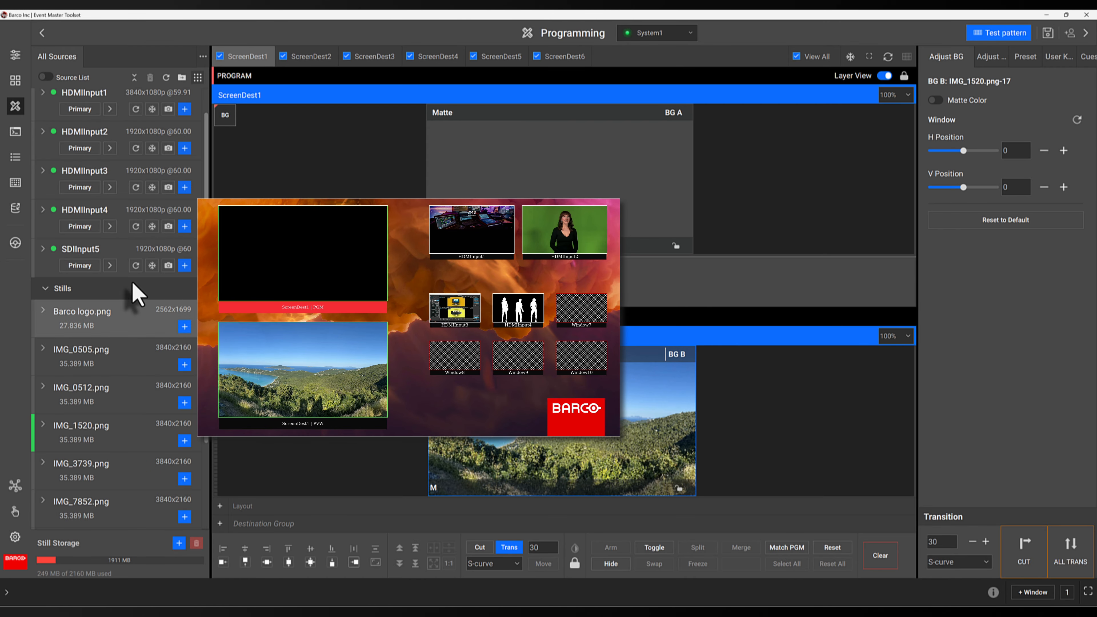
drag(93, 224, 632, 403)
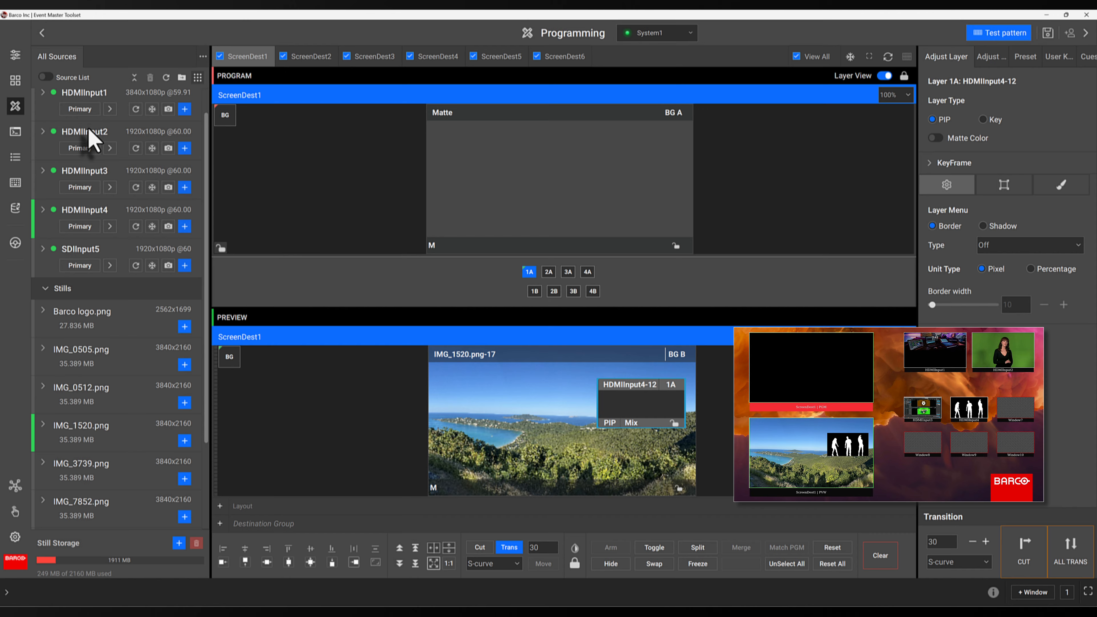
drag(98, 99, 491, 463)
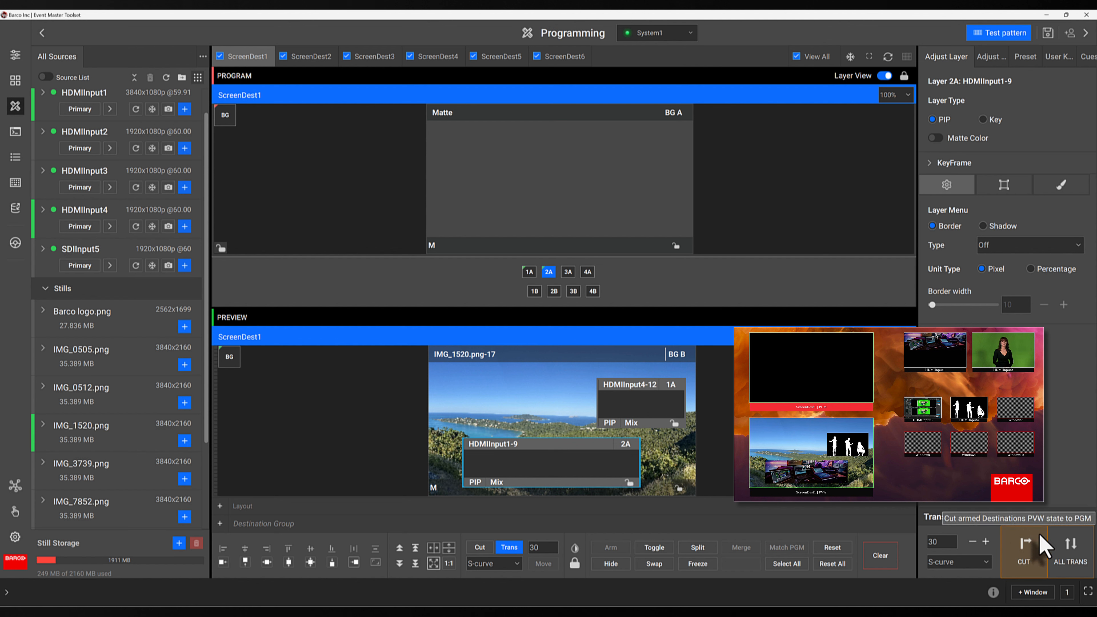
click(1071, 553)
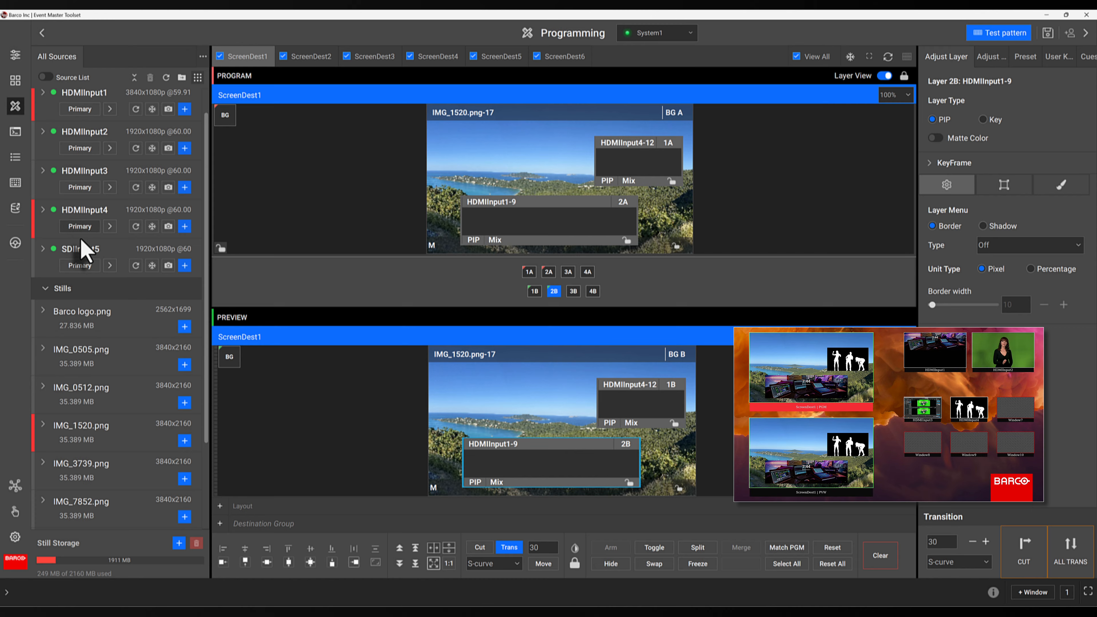
- Replace the preview's HDMIInput4 layer with SDIInput5, transition it to program, and return to the multiviewer
drag(80, 253, 626, 397)
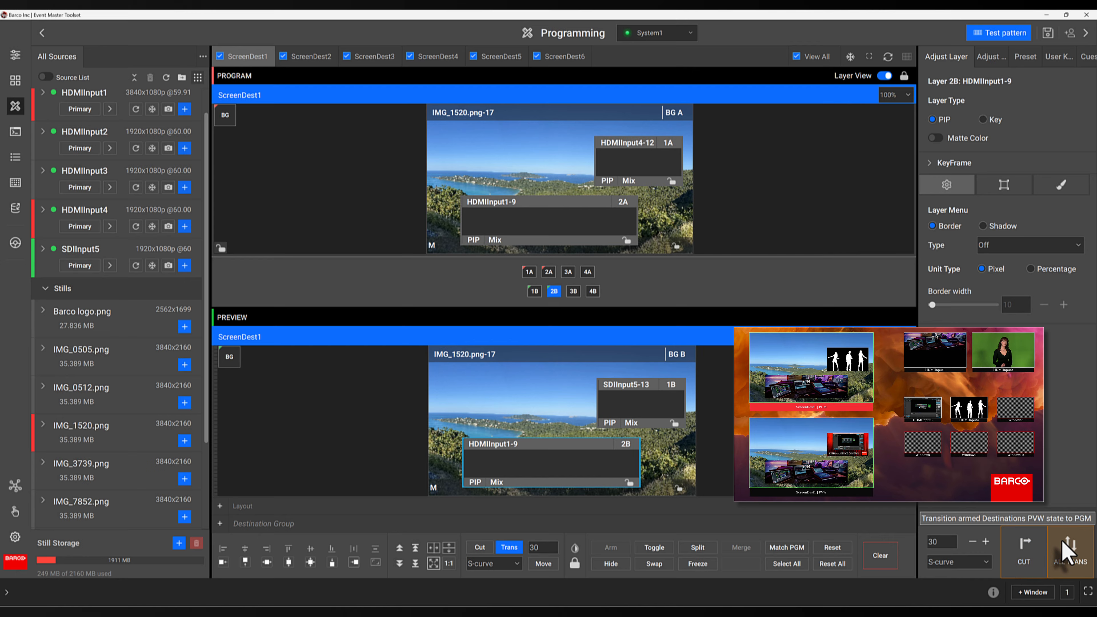
click(1070, 551)
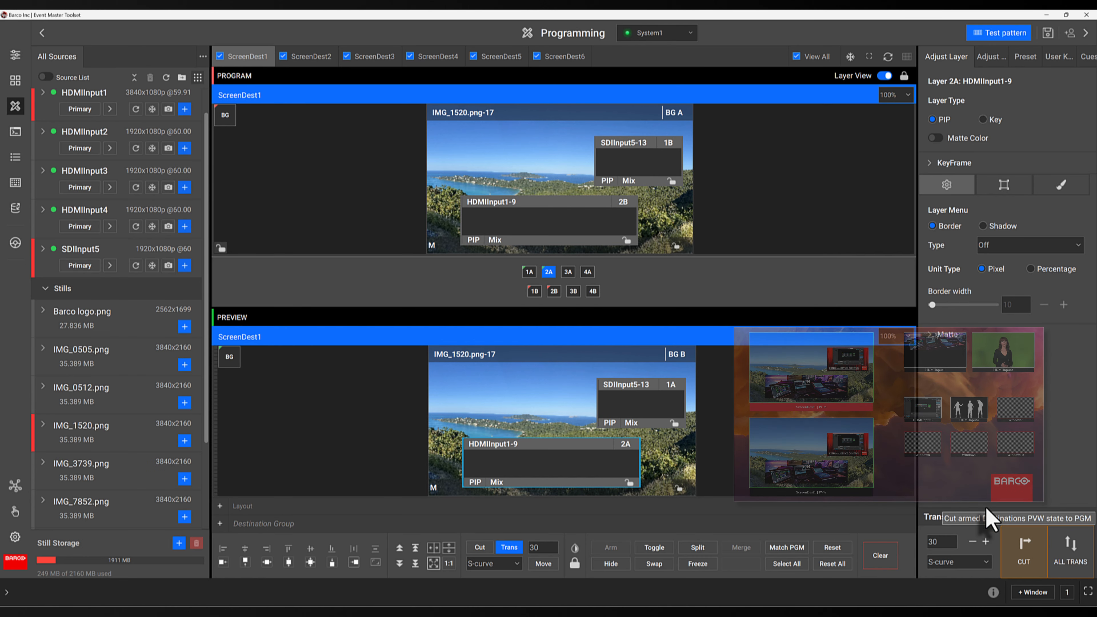
click(17, 82)
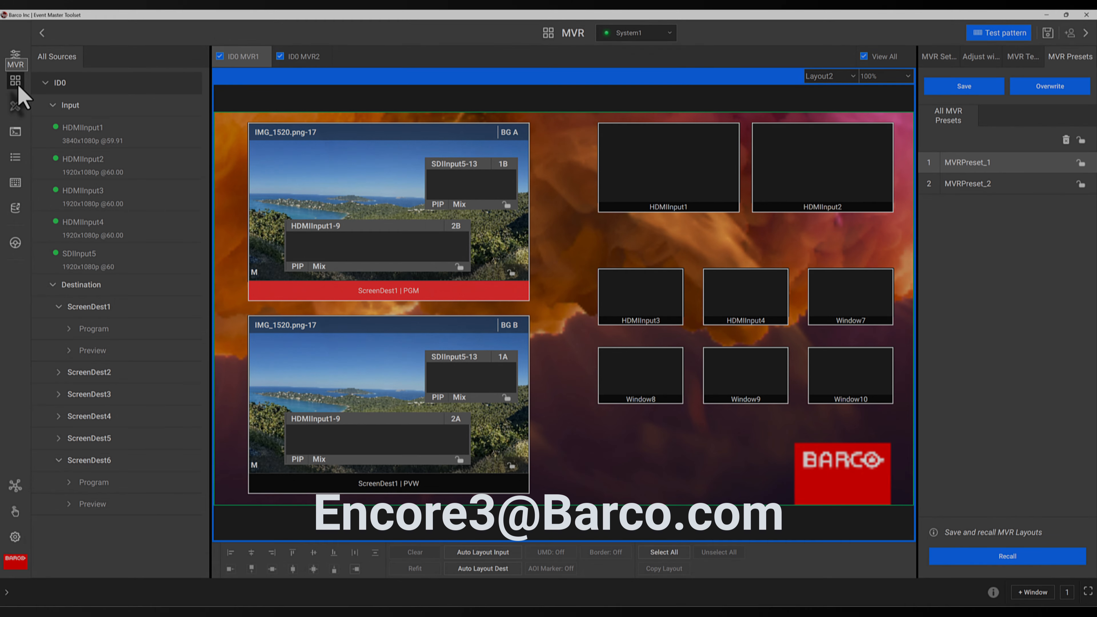